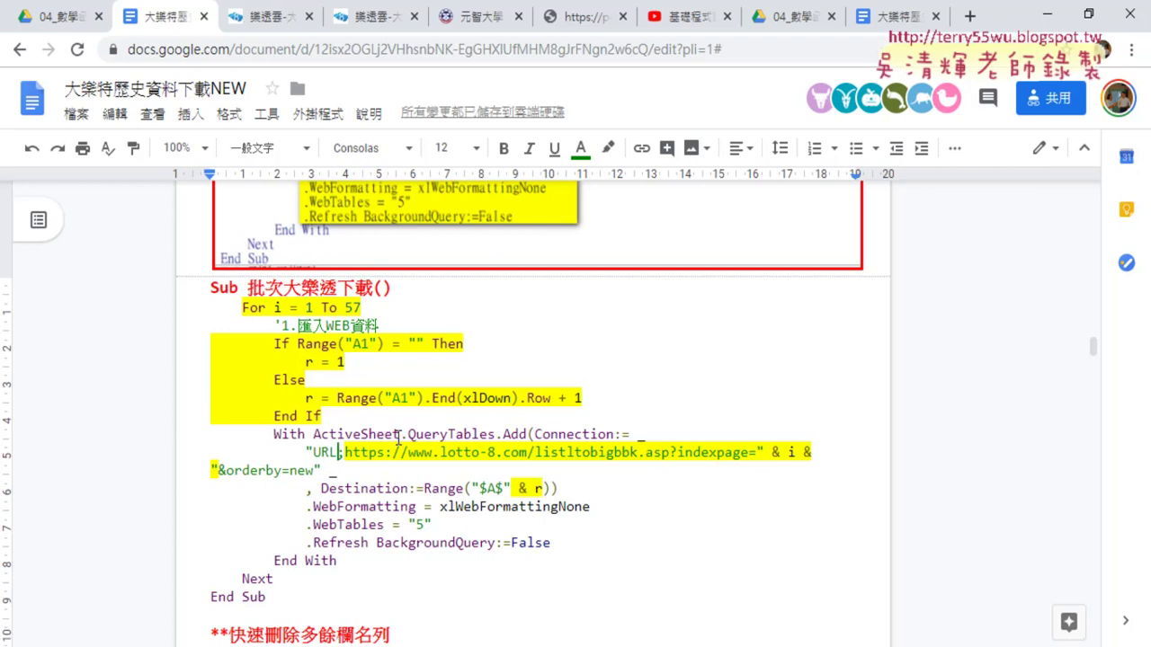
# - Scroll the Google Doc down to the 複製日期 macro code, then minimize it to reach the Excel workbook
pyautogui.scroll(-3, 399, 438)
pyautogui.scroll(-2, 398, 438)
pyautogui.scroll(-5, 398, 438)
pyautogui.scroll(-1, 399, 439)
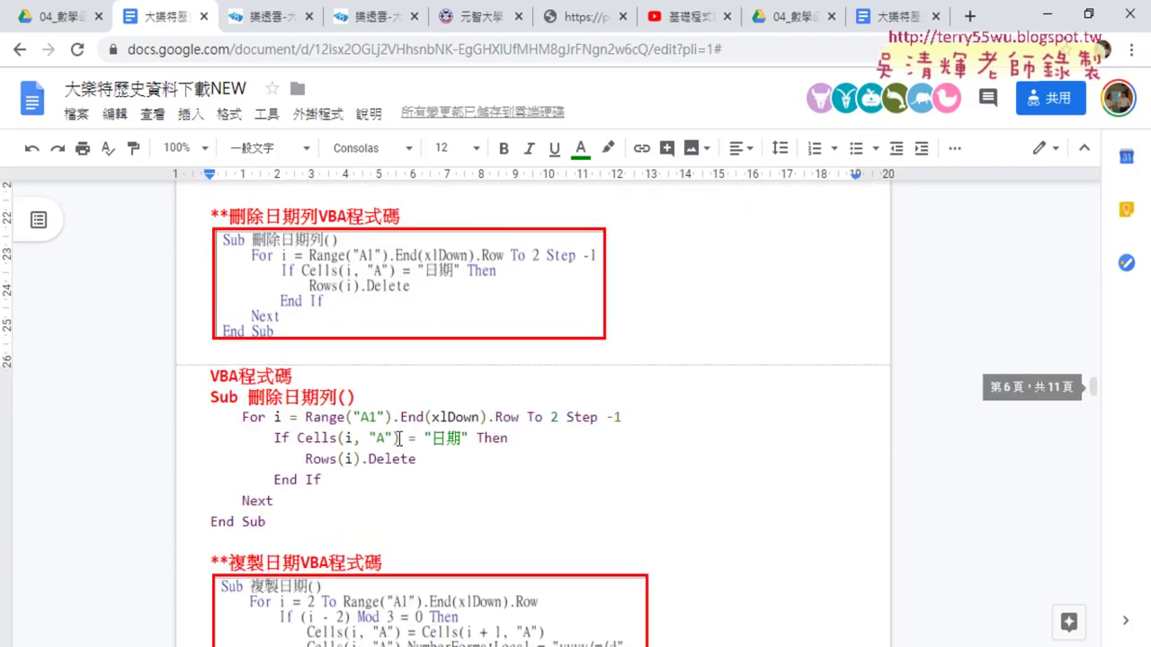
pyautogui.scroll(1, 398, 438)
pyautogui.doubleClick(268, 305)
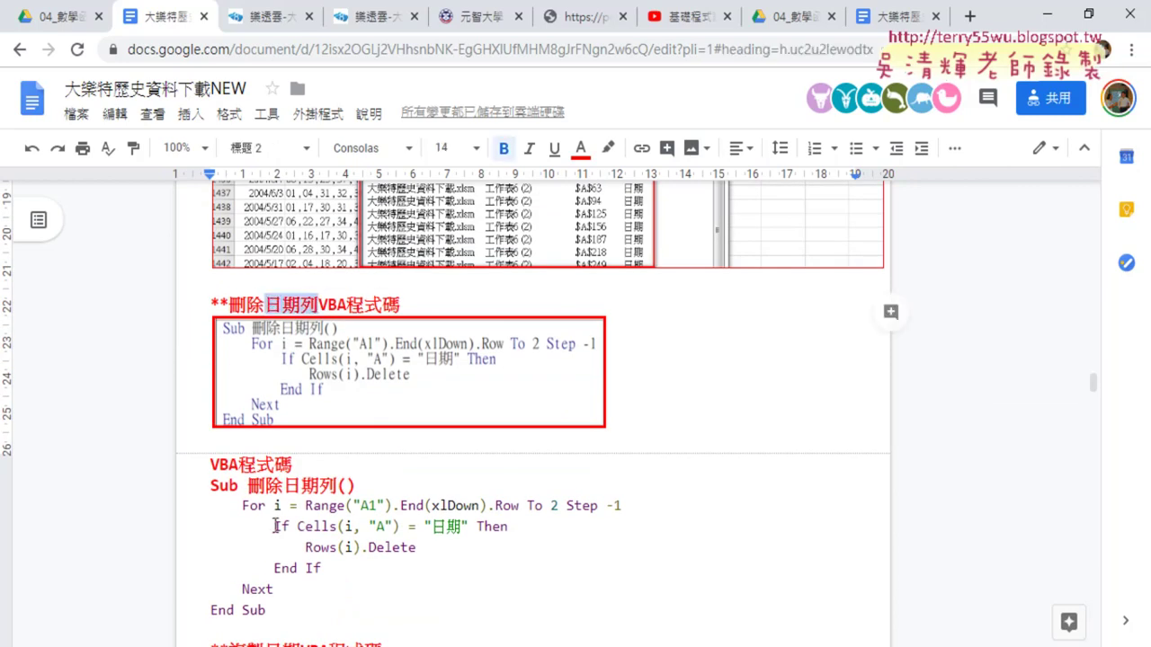
pyautogui.scroll(-1, 297, 511)
pyautogui.scroll(-3, 299, 512)
pyautogui.scroll(-1, 319, 484)
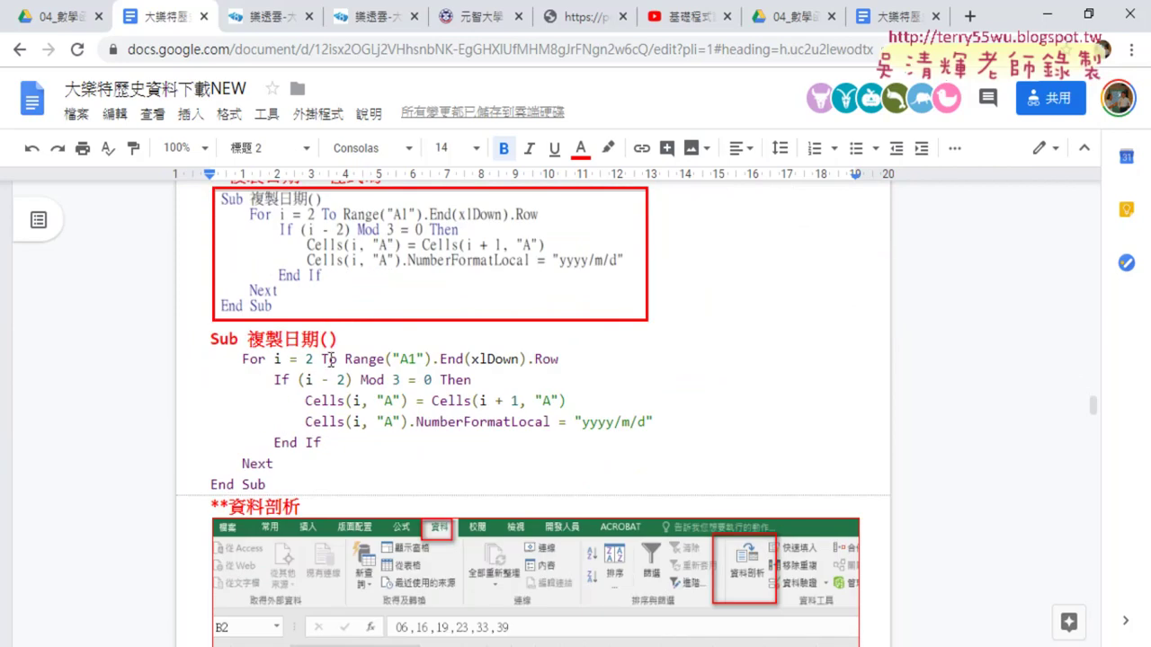
pyautogui.click(1047, 14)
# - Run the 複製日期 macro from the Visual Basic editor on 工作表3
pyautogui.click(279, 351)
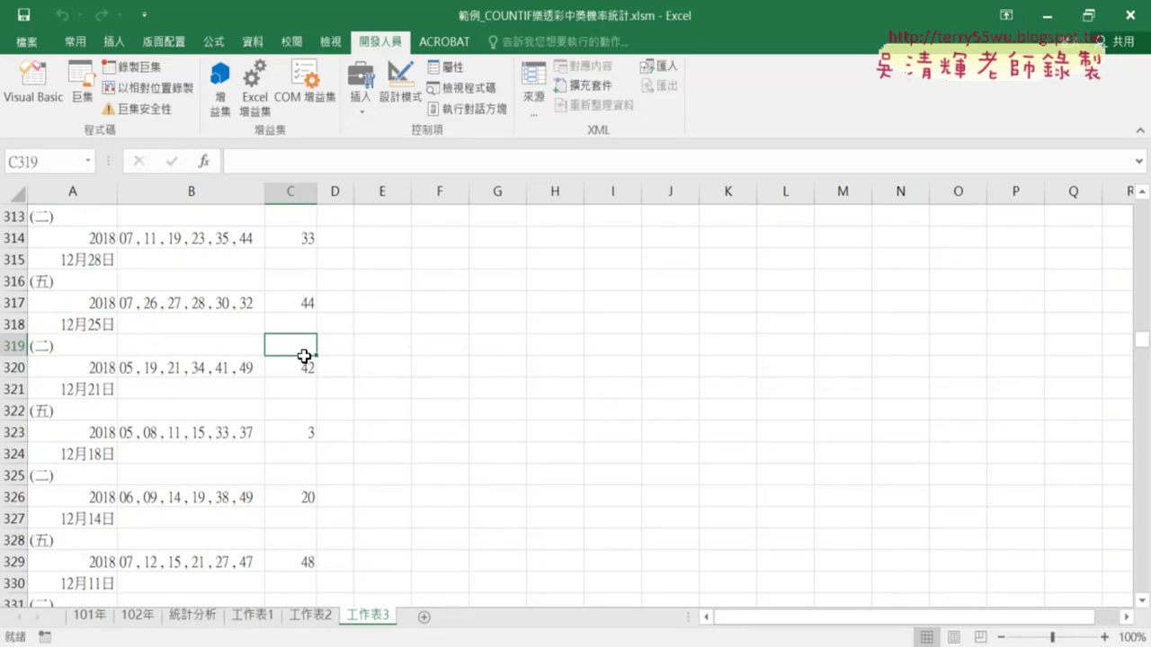
pyautogui.click(33, 85)
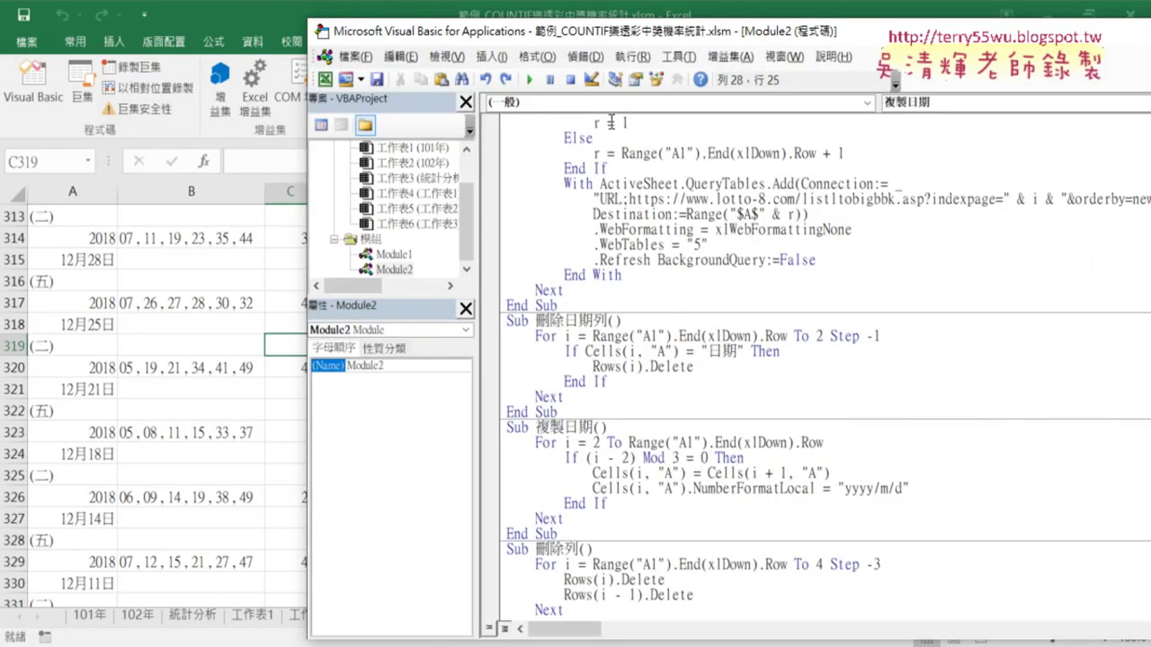
pyautogui.click(680, 474)
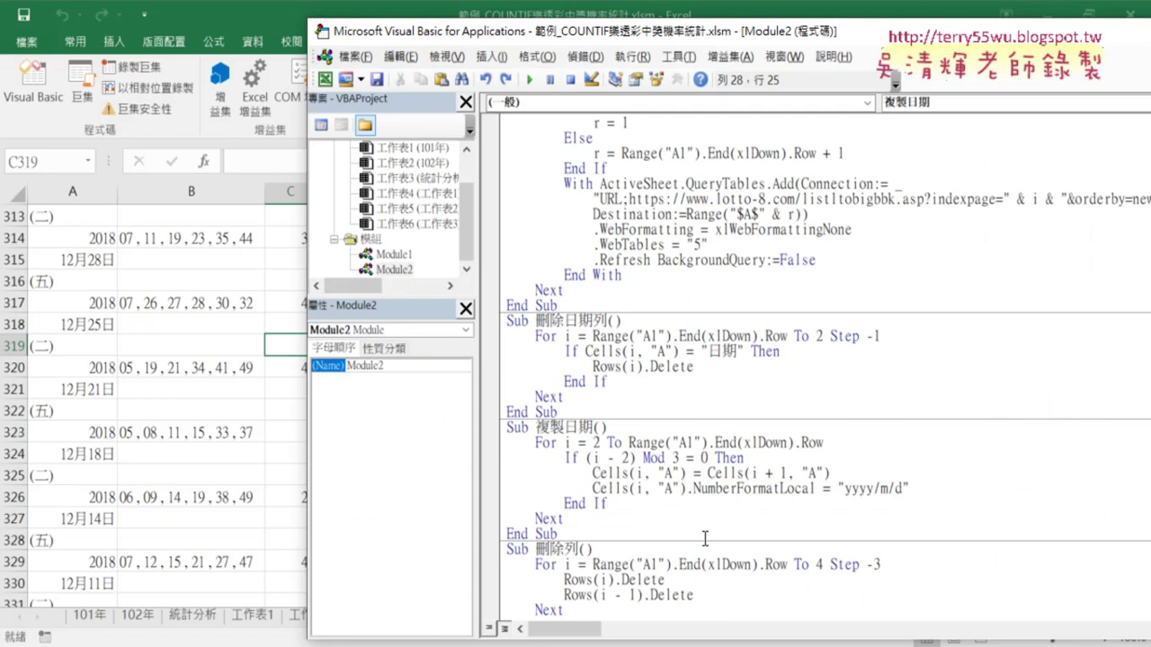
pyautogui.click(529, 79)
# - Check that A2, A5, A8, A11 and A14 now hold full dates like 2019/12/3
pyautogui.click(82, 302)
pyautogui.scroll(5, 84, 303)
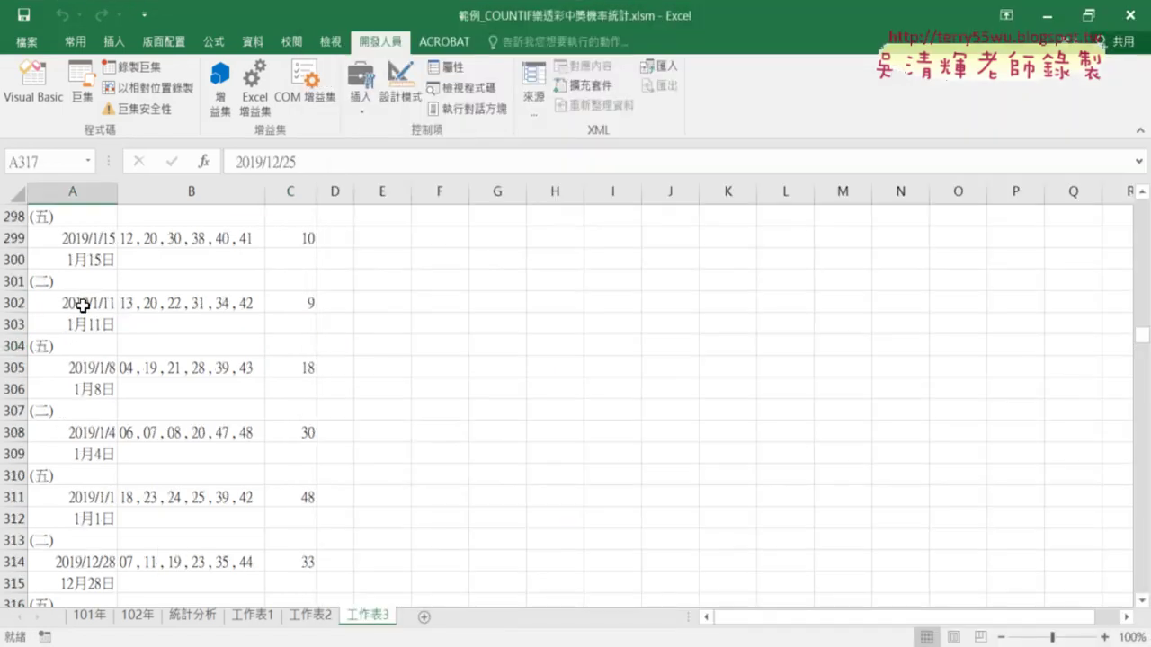
pyautogui.scroll(9, 84, 303)
pyautogui.scroll(11, 82, 304)
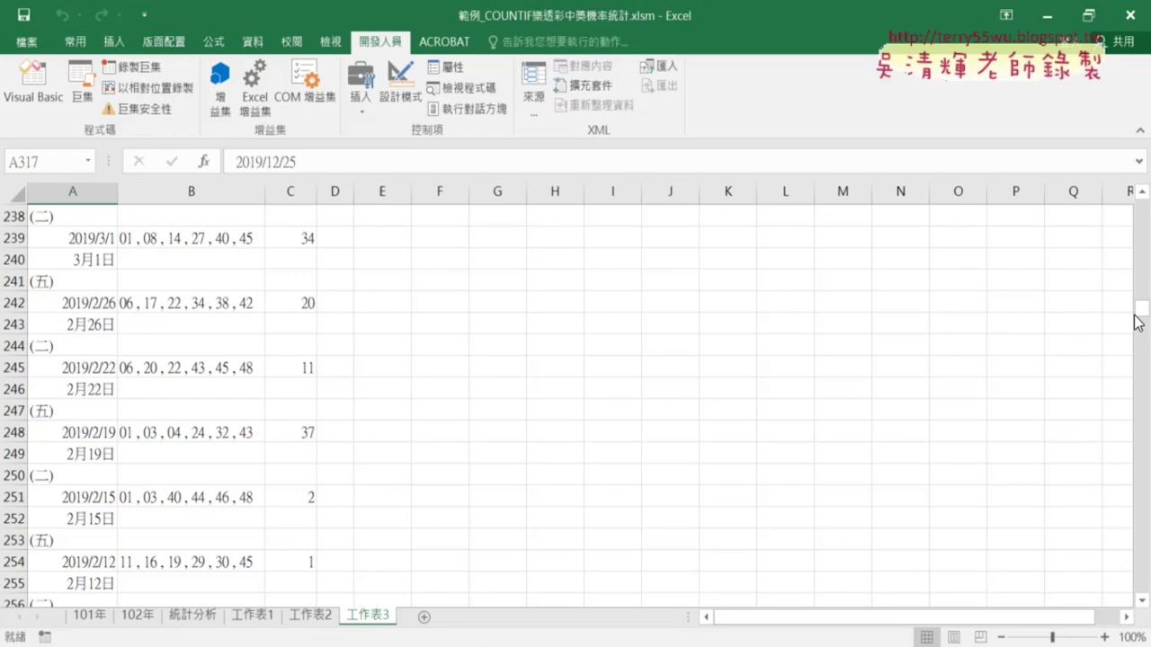
pyautogui.moveTo(1141, 311); pyautogui.dragTo(1142, 191)
pyautogui.click(97, 259)
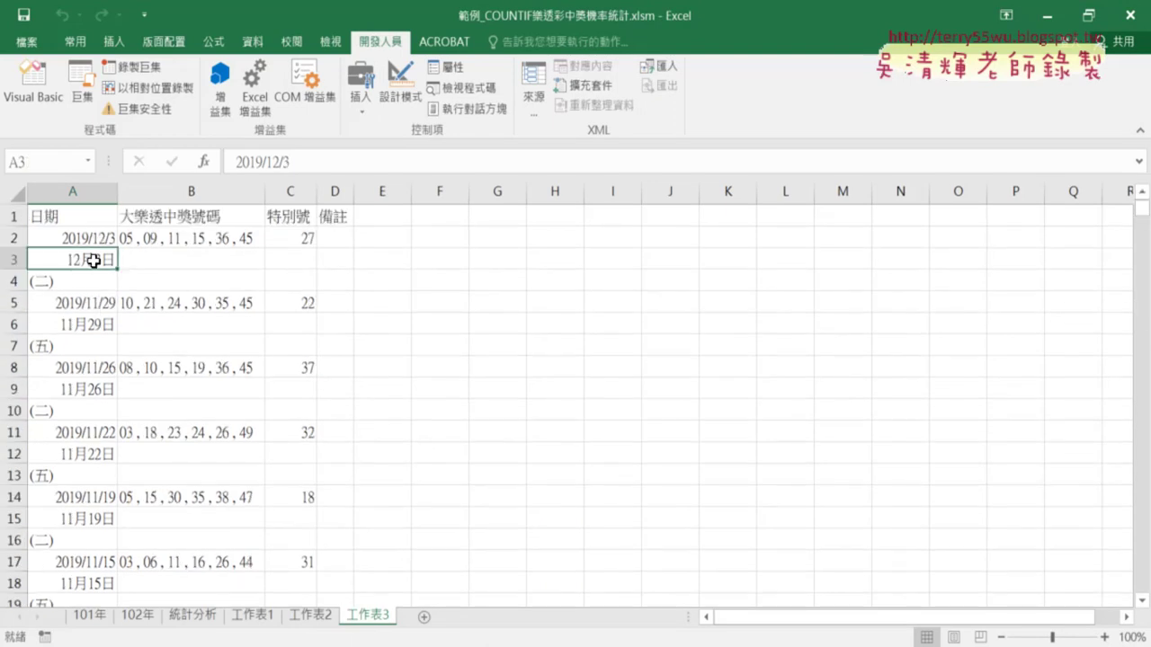
pyautogui.click(84, 237)
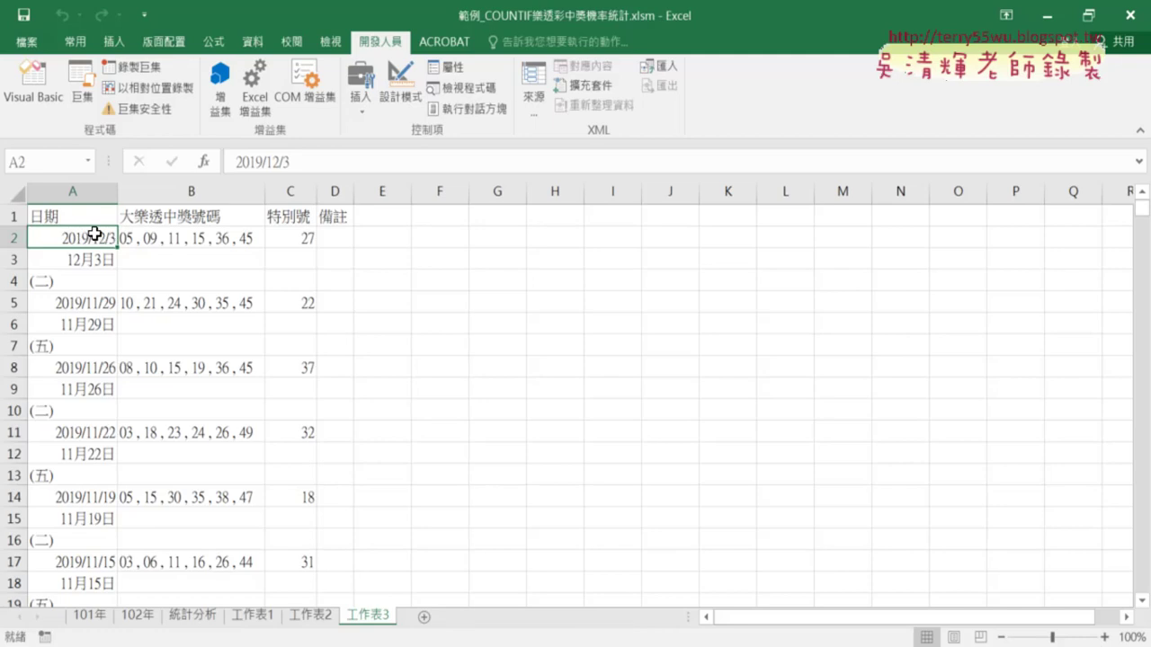
pyautogui.click(75, 298)
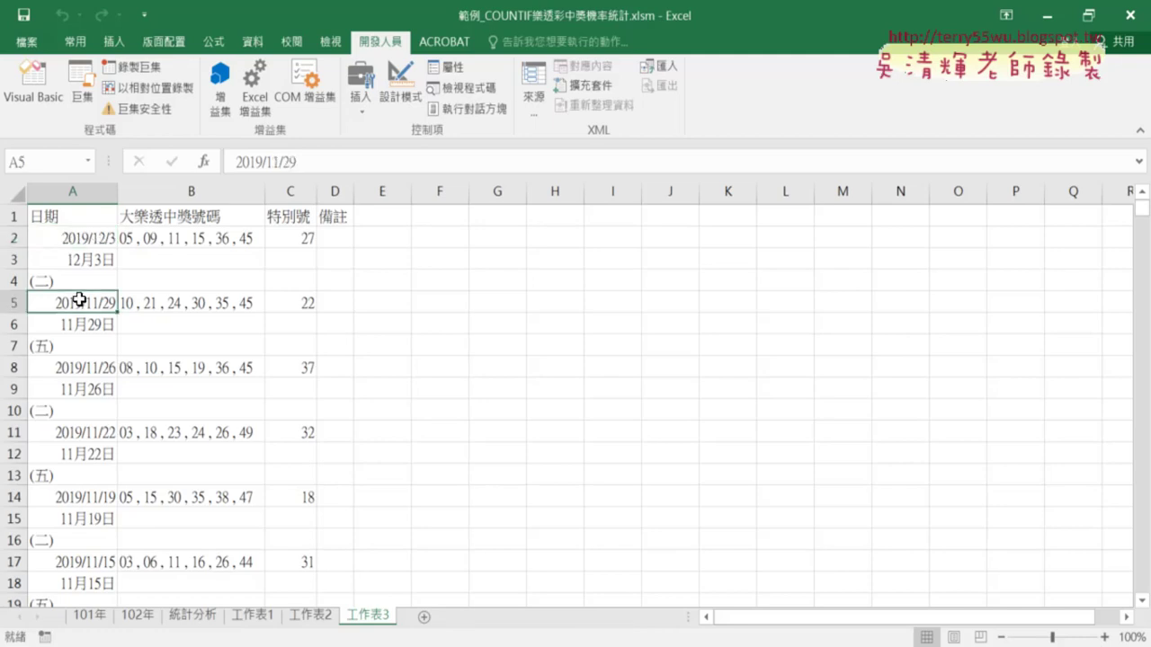
pyautogui.click(84, 369)
pyautogui.click(83, 432)
pyautogui.click(87, 497)
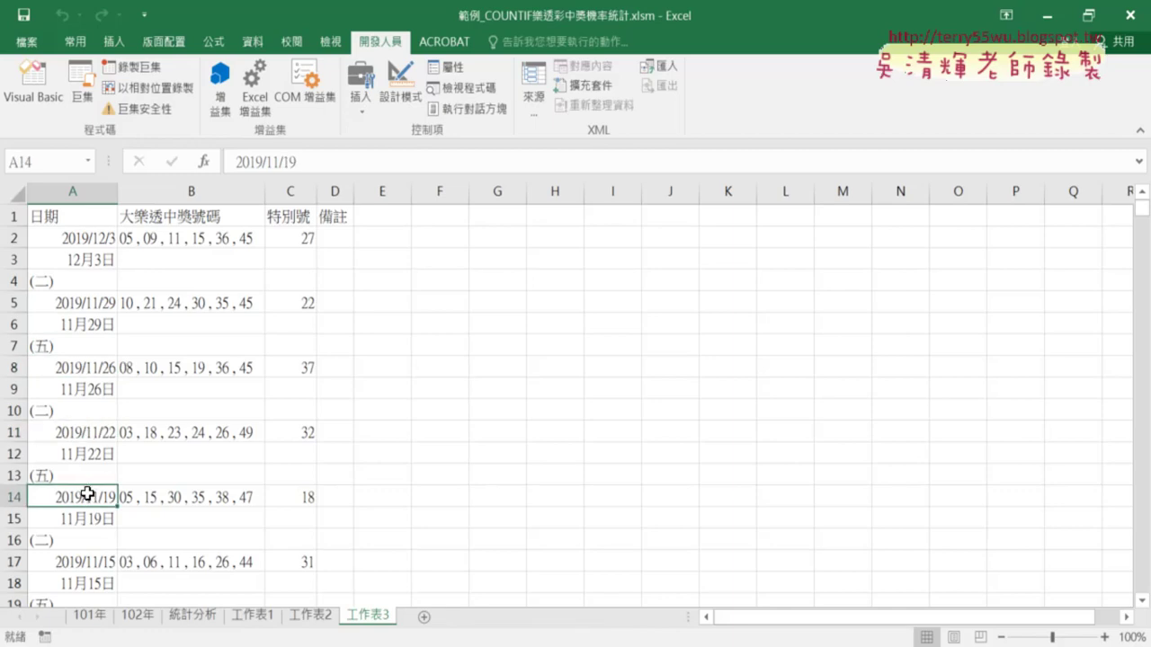
pyautogui.scroll(-3, 88, 490)
pyautogui.scroll(-8, 87, 490)
pyautogui.scroll(-7, 87, 490)
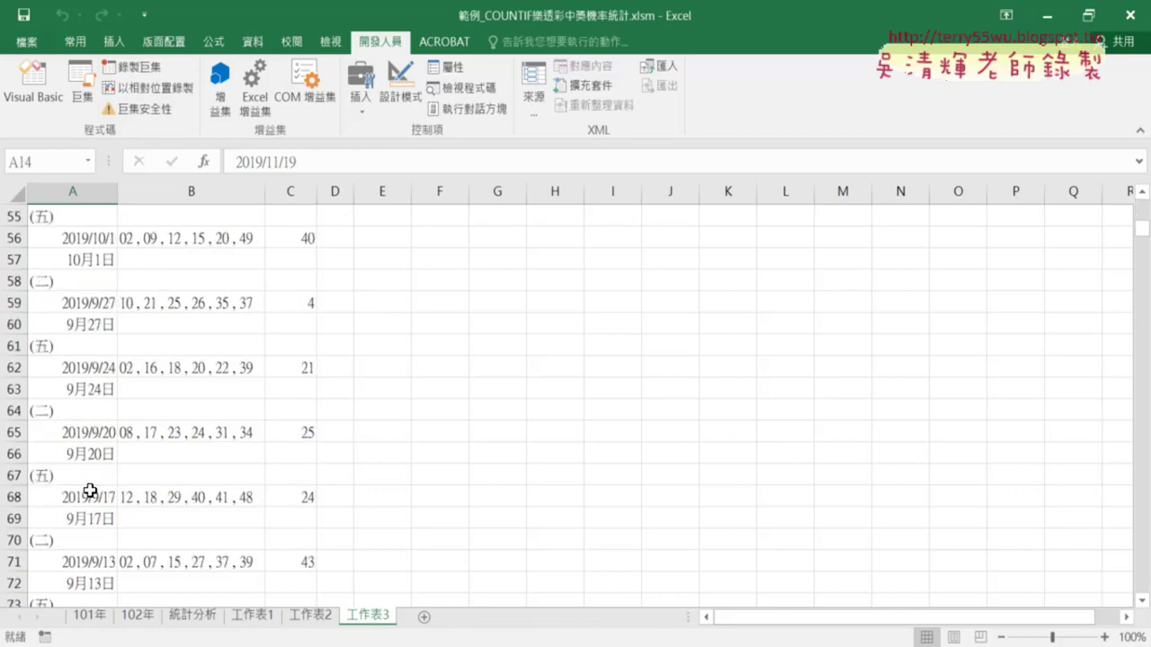
pyautogui.scroll(-12, 90, 490)
pyautogui.scroll(-4, 90, 490)
pyautogui.scroll(5, 89, 490)
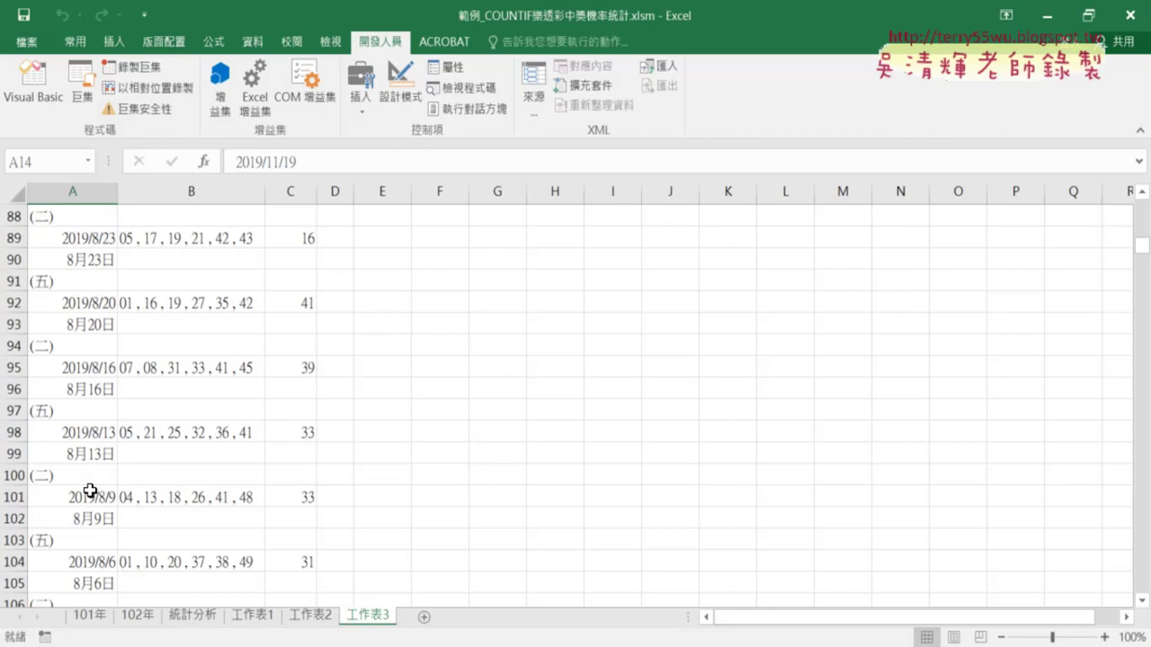
pyautogui.scroll(10, 90, 490)
pyautogui.scroll(10, 89, 490)
pyautogui.scroll(5, 89, 490)
pyautogui.scroll(-5, 88, 490)
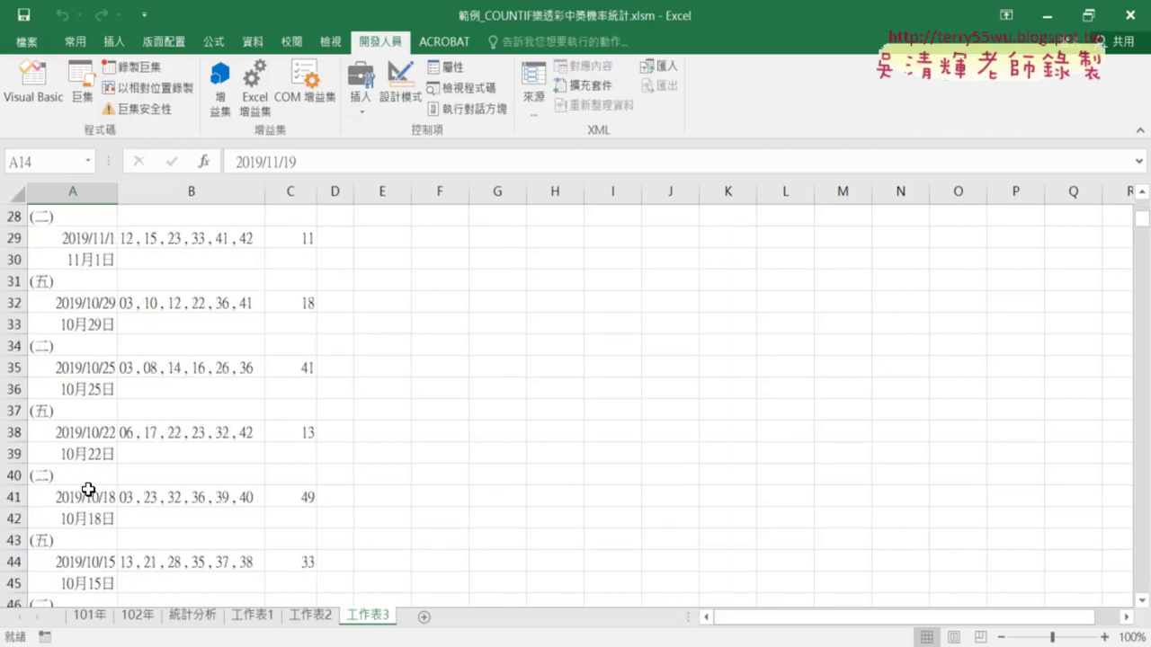
pyautogui.scroll(-11, 88, 490)
pyautogui.scroll(-10, 88, 490)
pyautogui.scroll(-6, 88, 489)
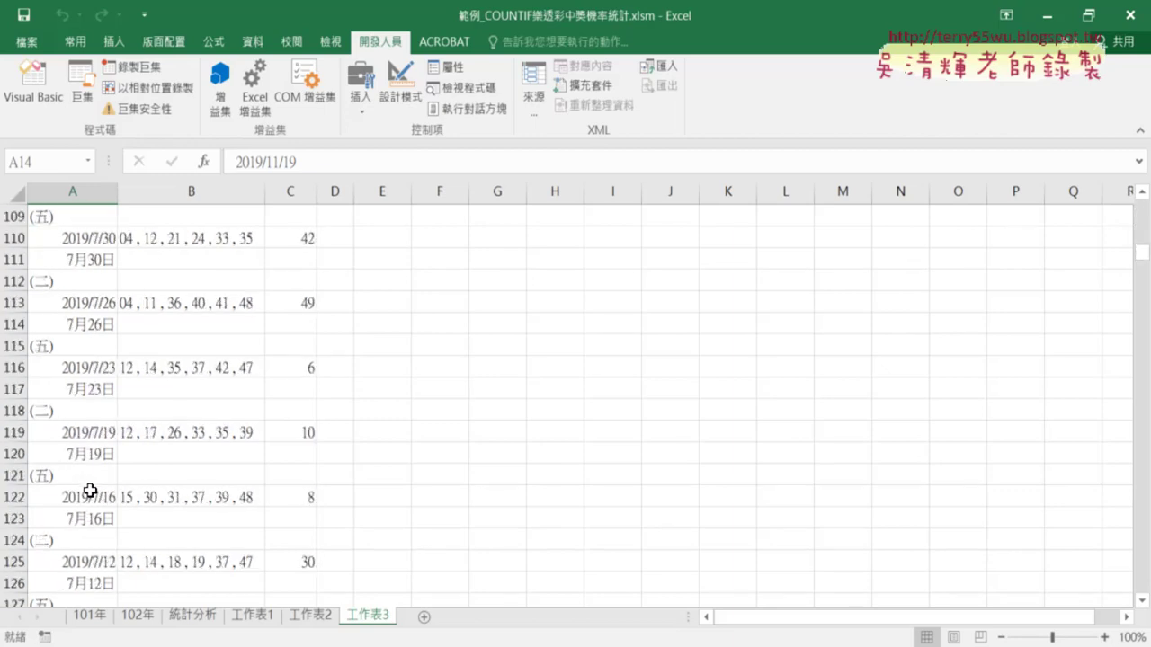
pyautogui.scroll(-6, 88, 489)
pyautogui.scroll(-6, 88, 489)
pyautogui.scroll(-6, 90, 494)
pyautogui.scroll(-6, 90, 494)
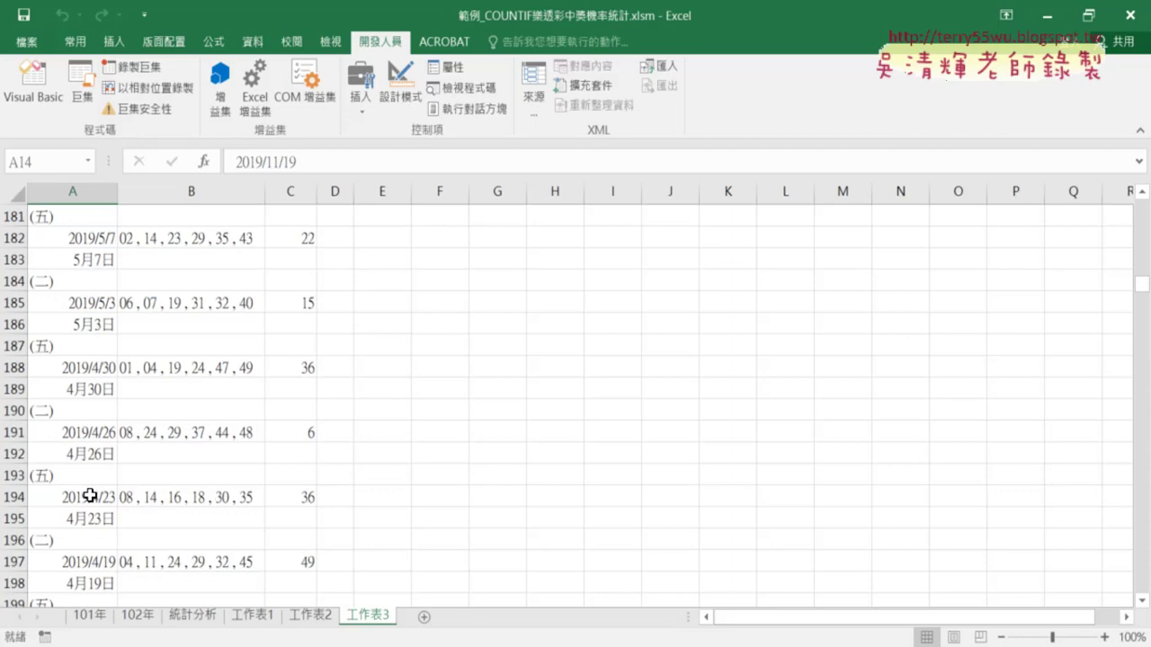
pyautogui.scroll(-6, 90, 494)
pyautogui.scroll(-6, 89, 495)
pyautogui.scroll(-5, 90, 495)
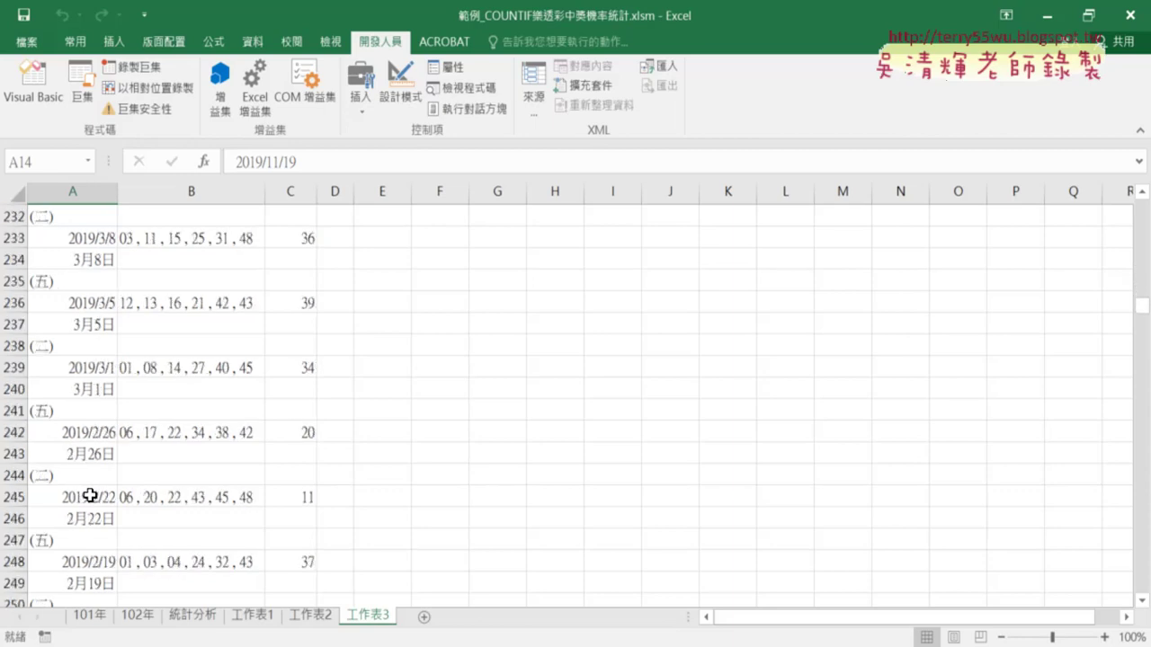
pyautogui.scroll(-6, 90, 495)
pyautogui.scroll(-5, 89, 495)
pyautogui.scroll(-3, 121, 460)
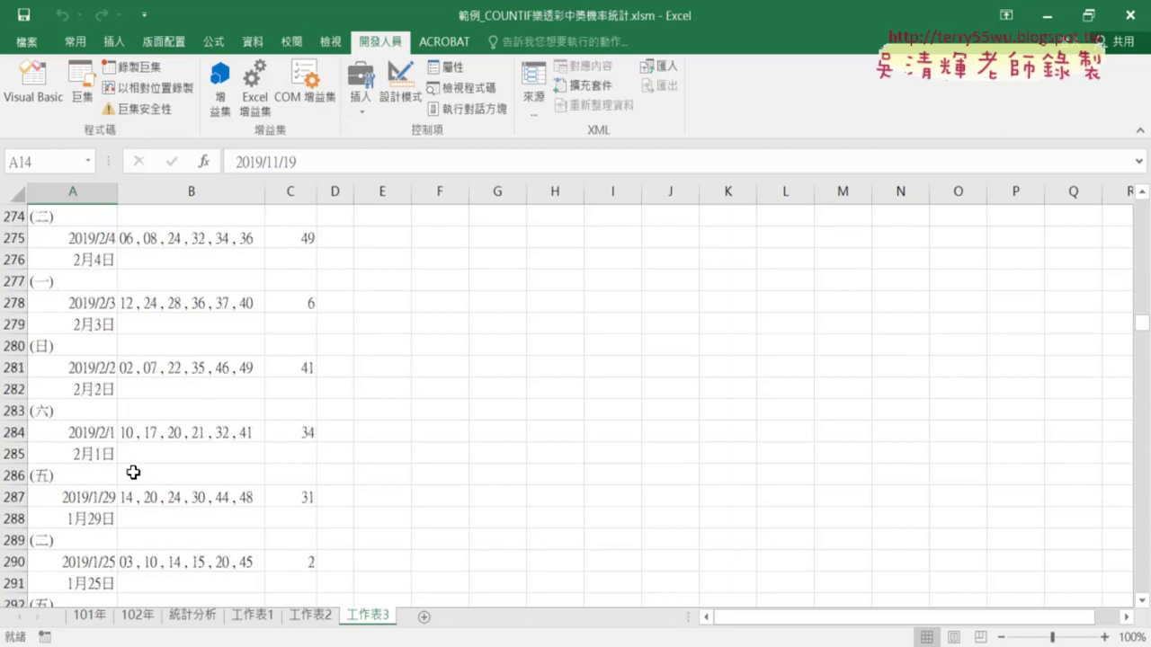
pyautogui.scroll(-5, 133, 473)
pyautogui.click(97, 434)
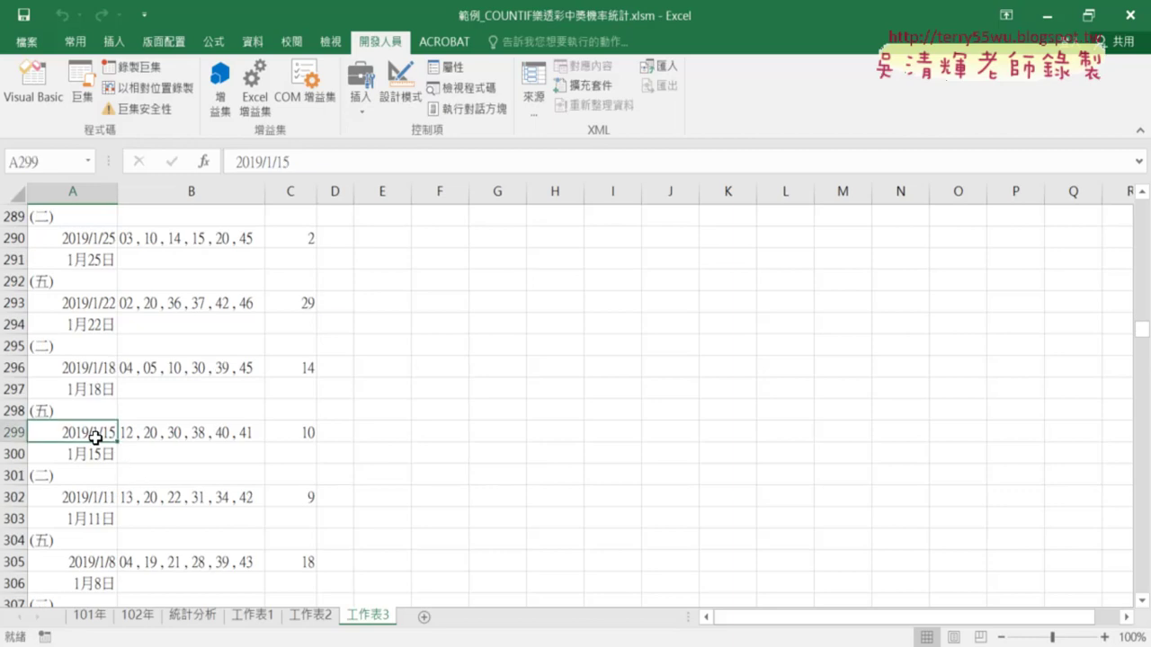
pyautogui.click(95, 498)
pyautogui.scroll(-3, 157, 495)
pyautogui.scroll(-1, 157, 495)
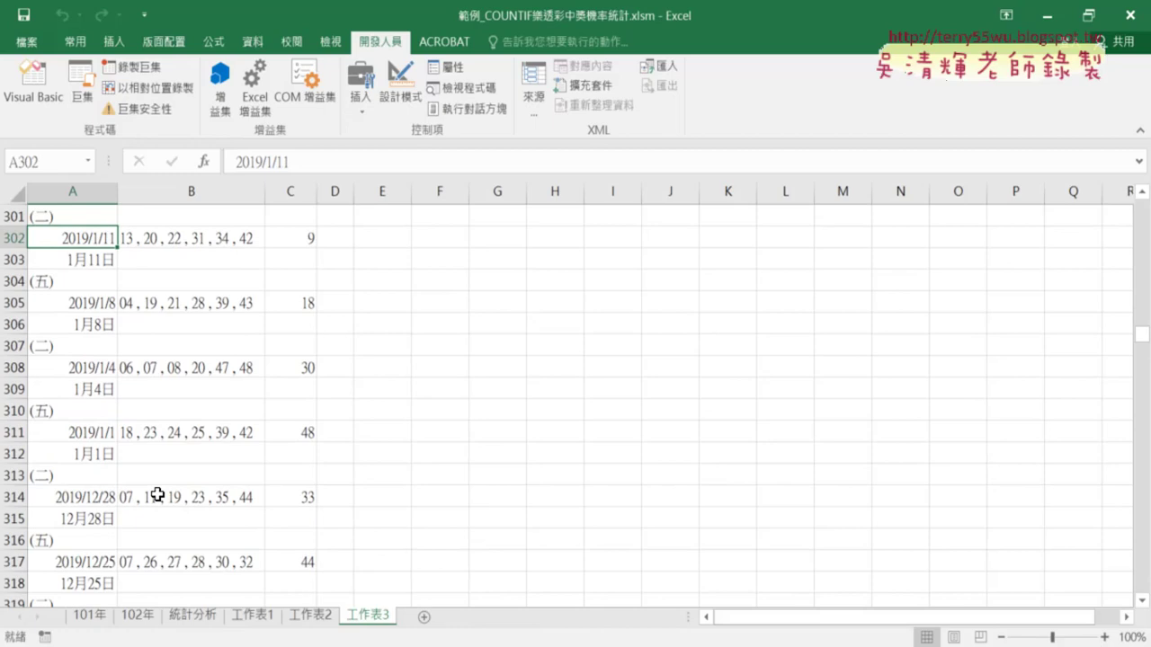
pyautogui.scroll(-1, 157, 495)
pyautogui.scroll(-1, 158, 495)
pyautogui.click(110, 371)
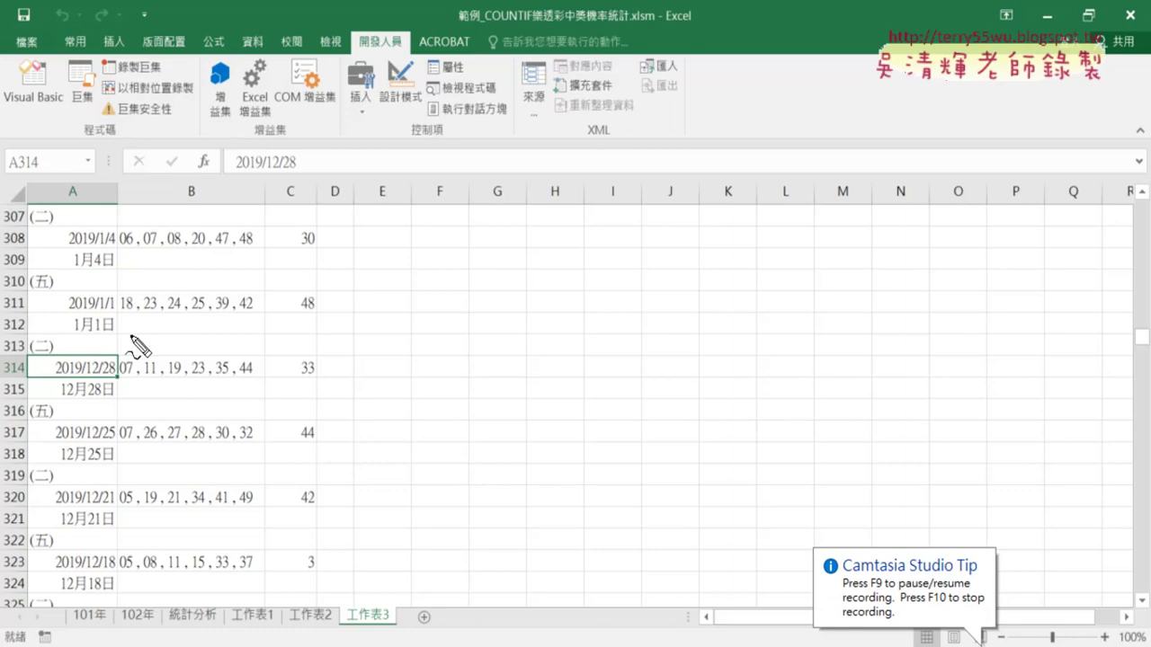
pyautogui.moveTo(115, 385); pyautogui.dragTo(114, 385)
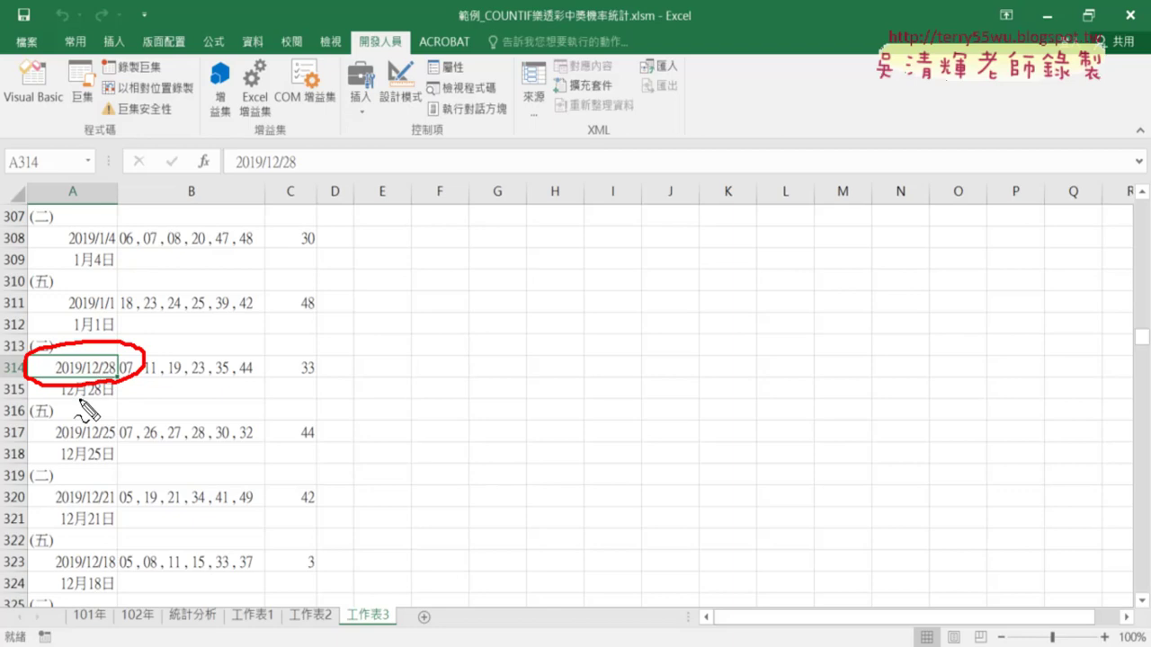
pyautogui.moveTo(113, 401)
pyautogui.mouseDown()
pyautogui.moveTo(52, 394)
pyautogui.moveTo(109, 403)
pyautogui.mouseUp()
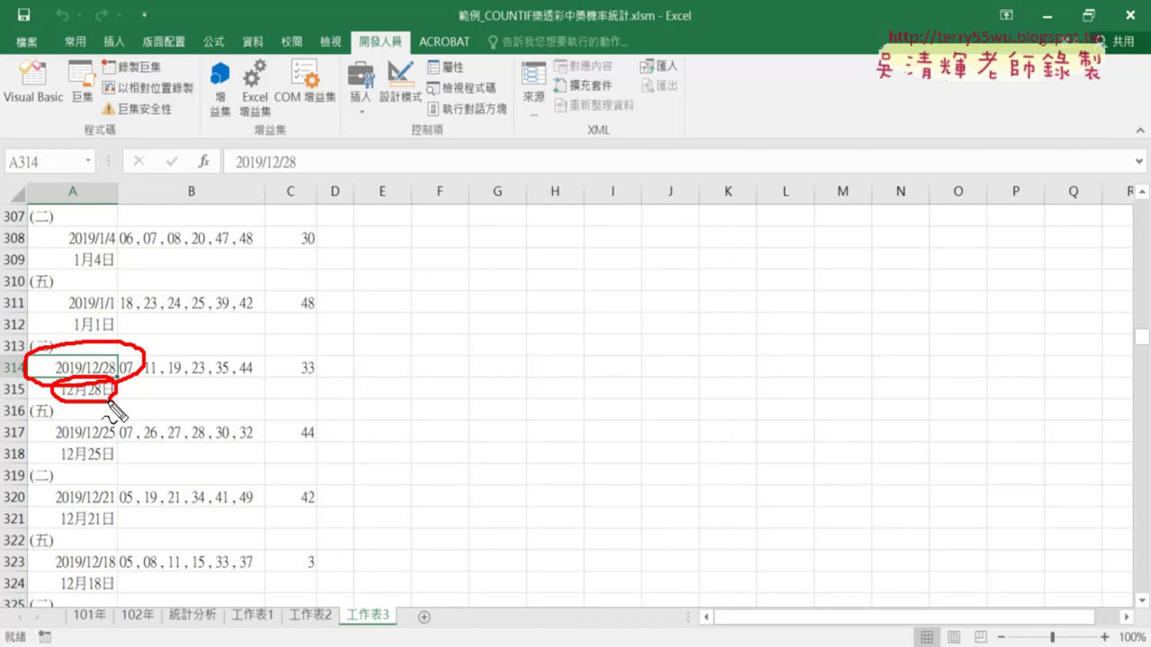
pyautogui.moveTo(108, 403); pyautogui.dragTo(54, 397)
pyautogui.press('Escape')
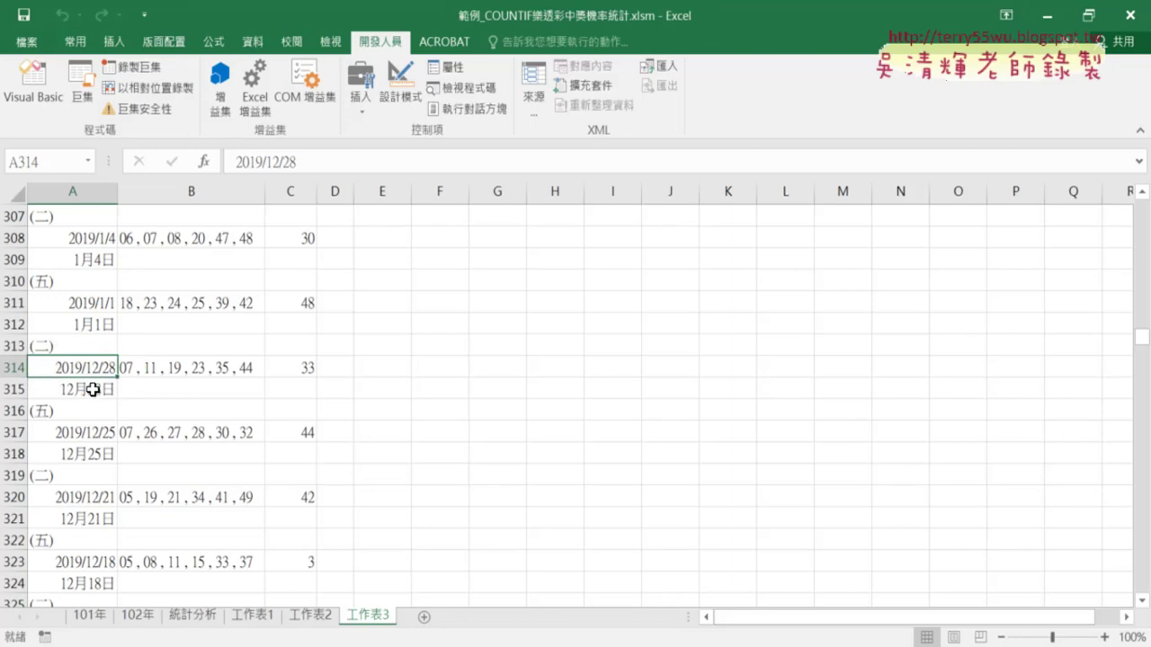
pyautogui.click(88, 389)
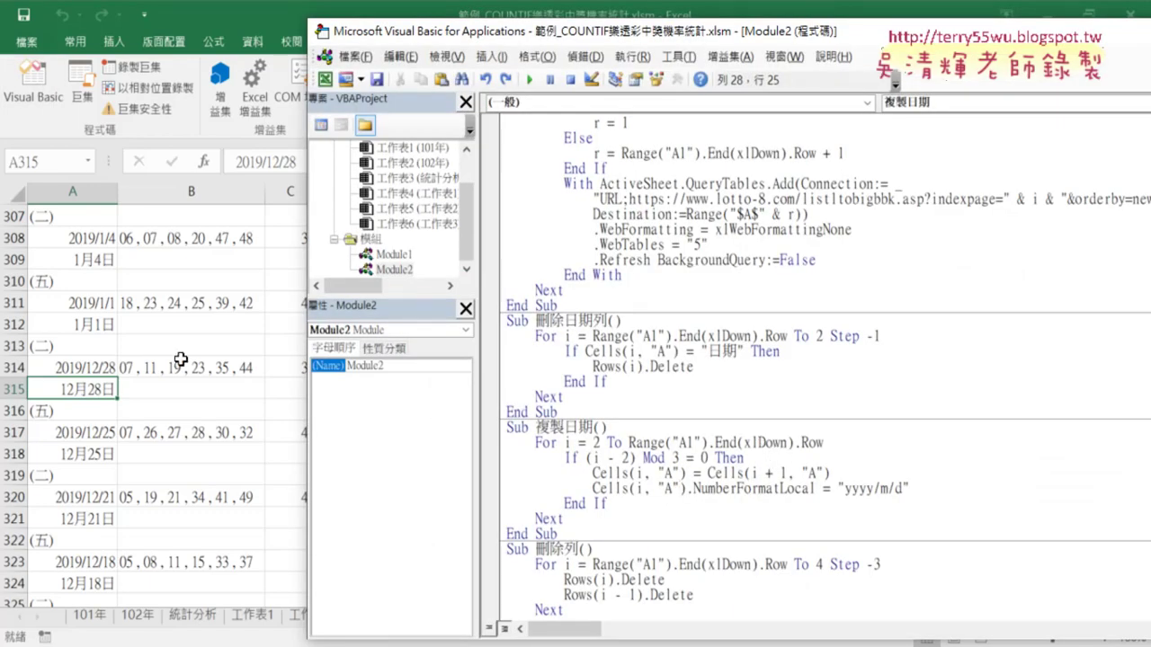
pyautogui.click(113, 346)
pyautogui.moveTo(1143, 363); pyautogui.dragTo(1141, 200)
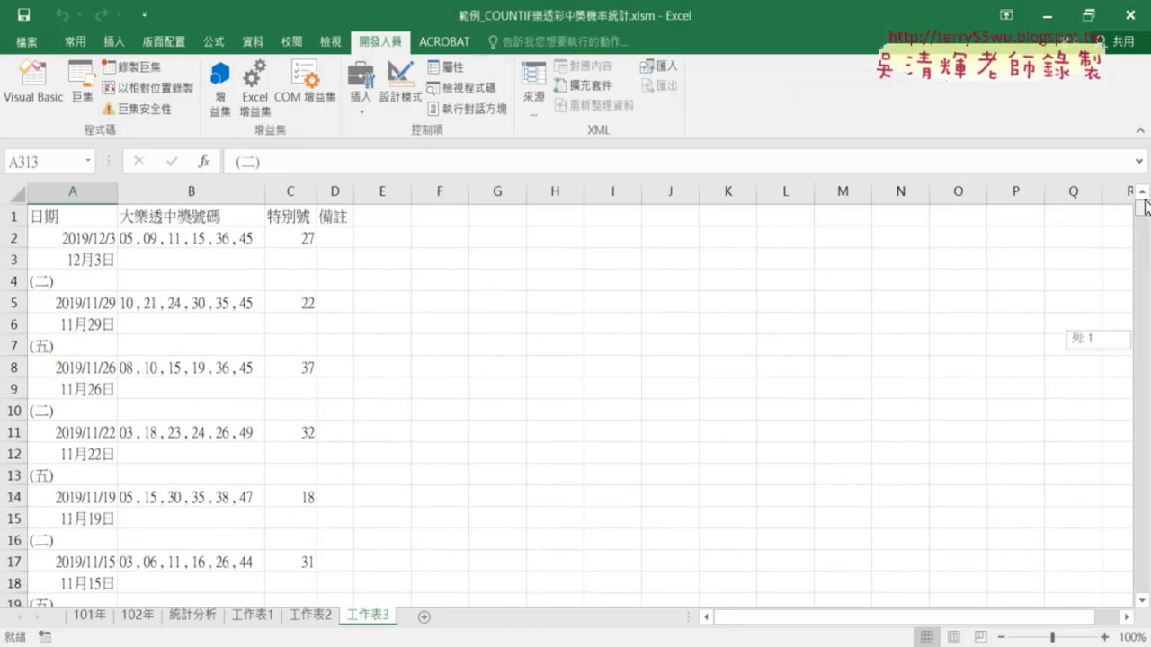
pyautogui.click(95, 239)
pyautogui.click(34, 85)
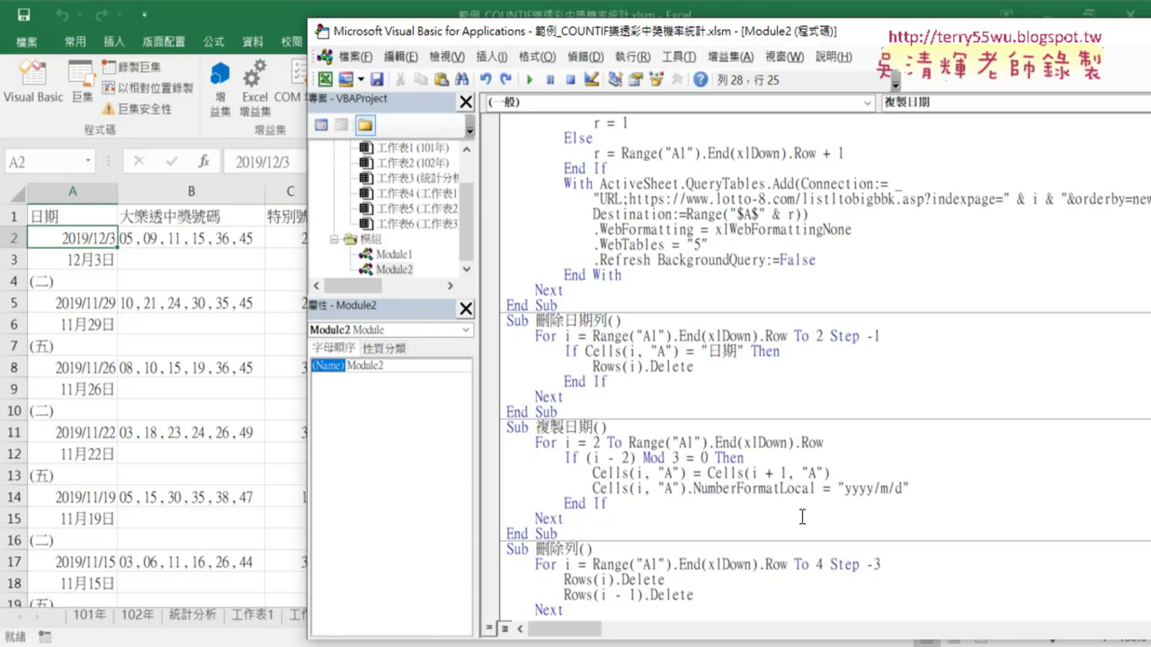
pyautogui.click(490, 473)
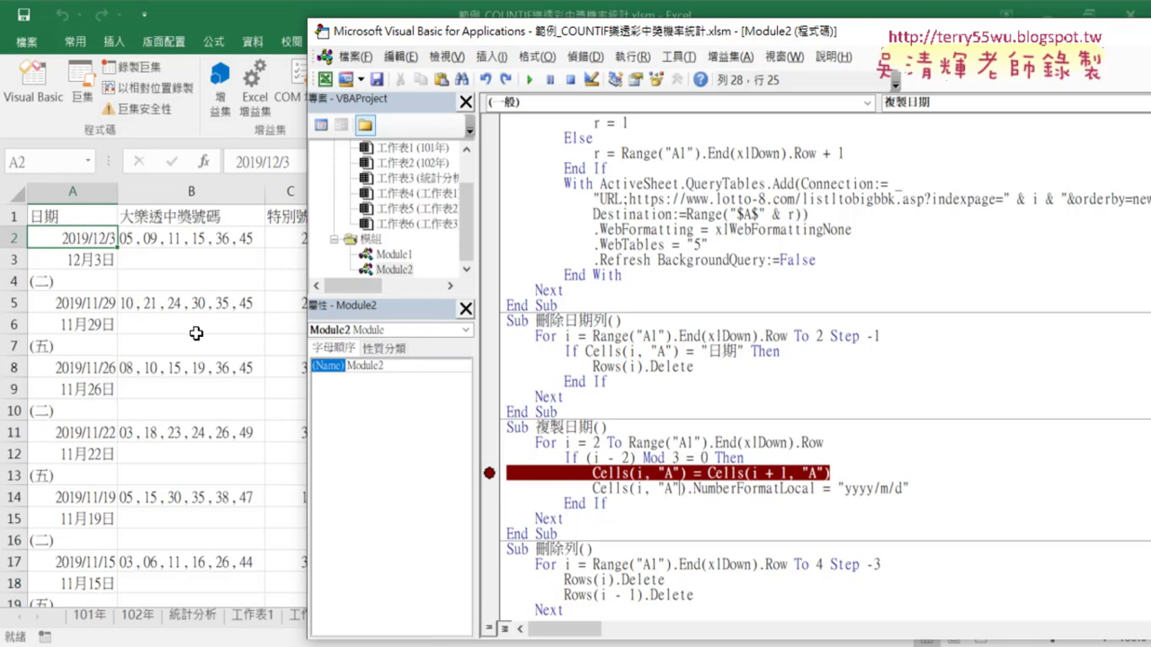
pyautogui.click(84, 261)
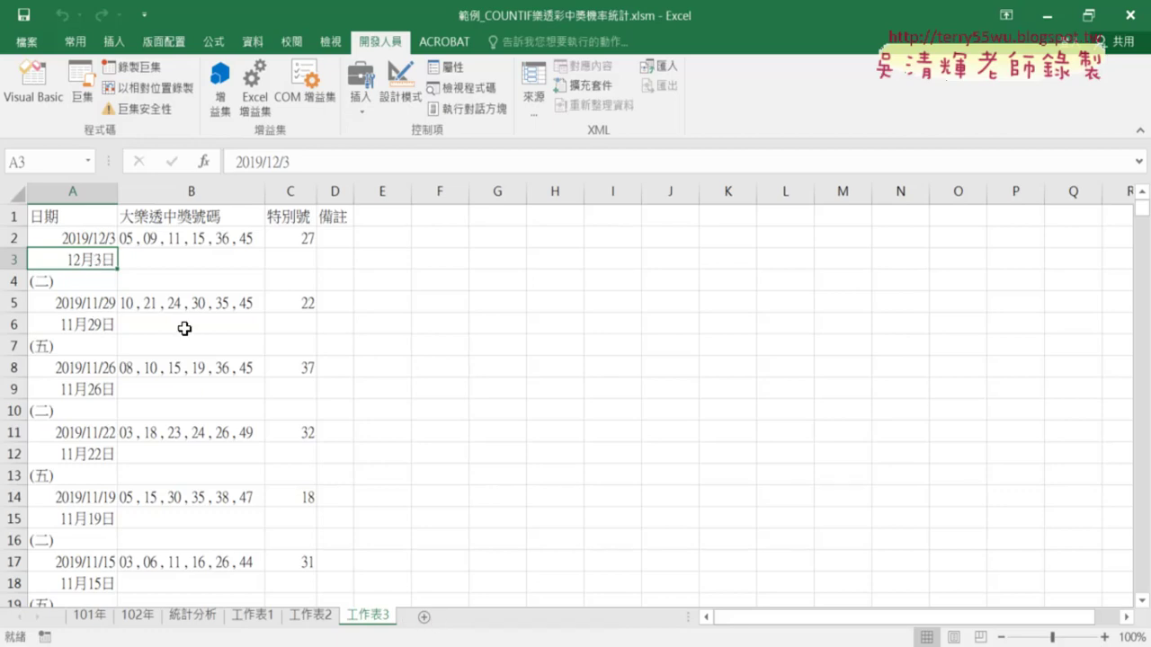
# - Delete /12/3 from cell A2's date, leaving 2019
pyautogui.click(91, 240)
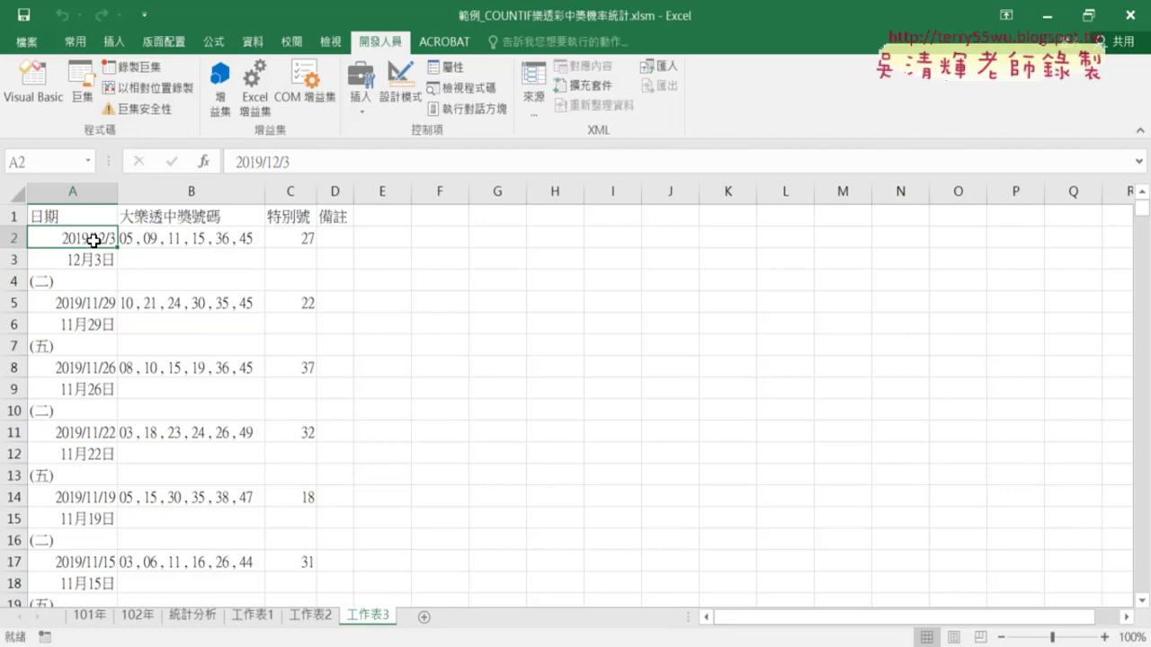
pyautogui.doubleClick(94, 240)
pyautogui.moveTo(92, 239); pyautogui.dragTo(117, 239)
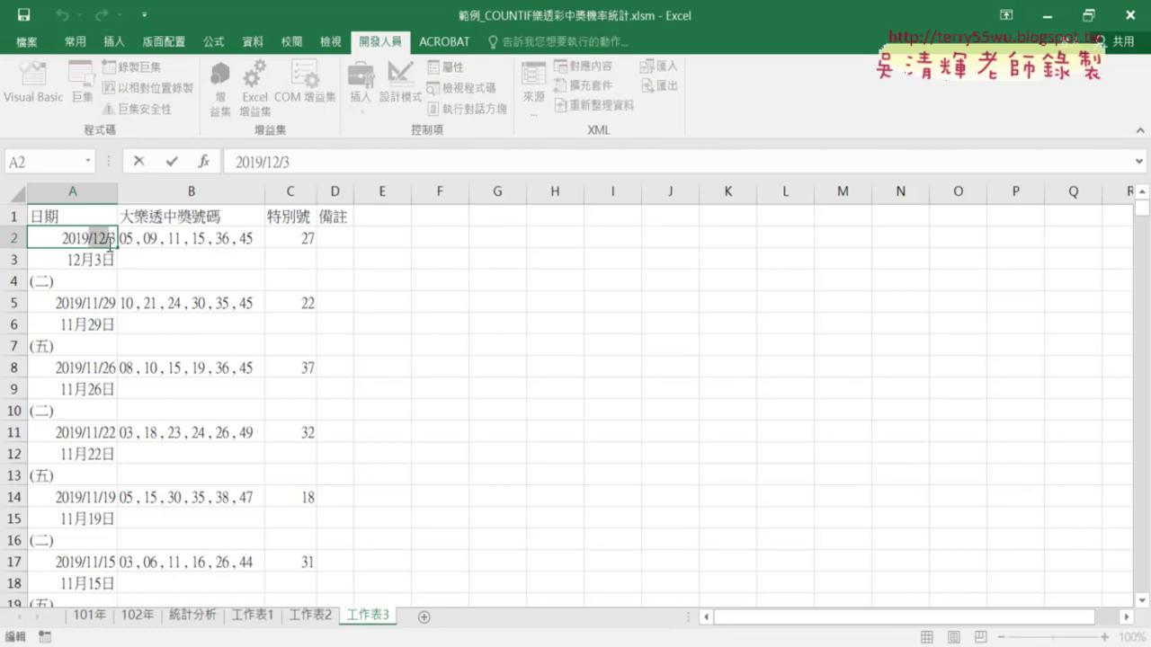
pyautogui.press('Delete')
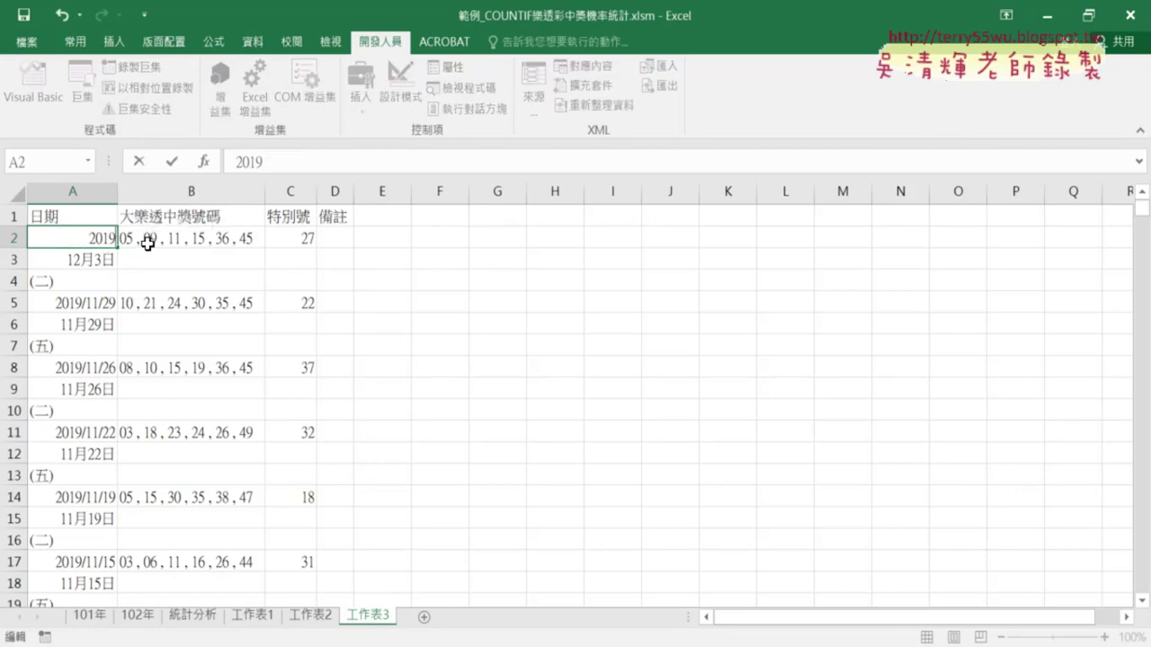
pyautogui.click(179, 284)
# - Format cell A2 as General so it shows the plain number 2019
pyautogui.click(85, 236)
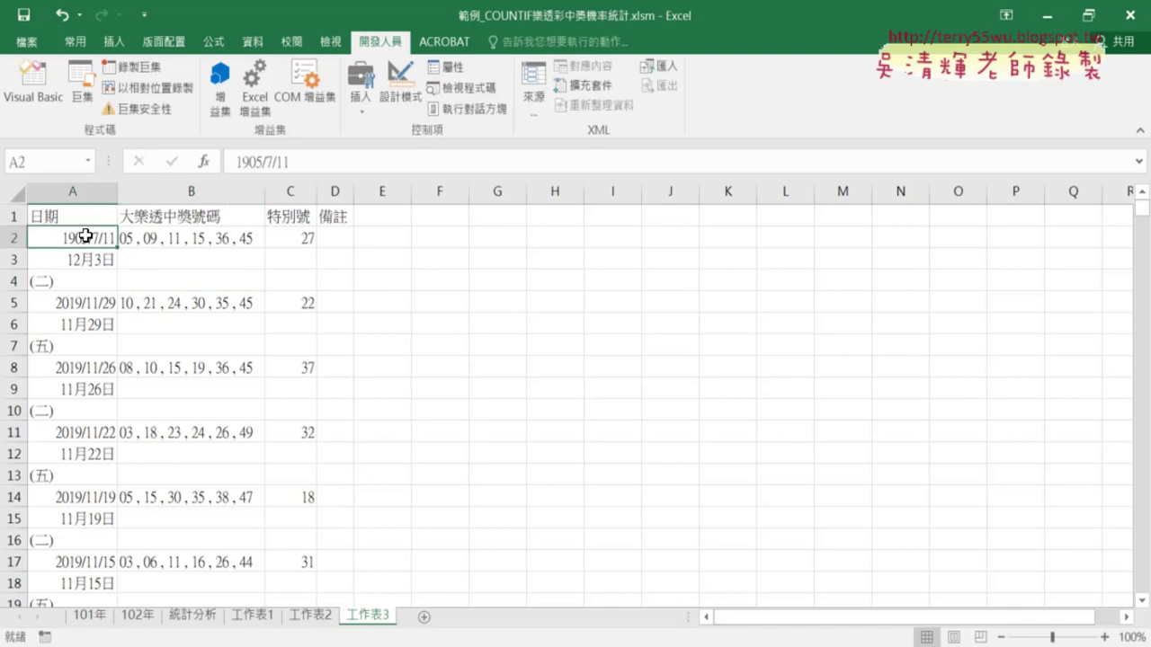
pyautogui.rightClick(85, 237)
pyautogui.click(164, 532)
pyautogui.click(85, 225)
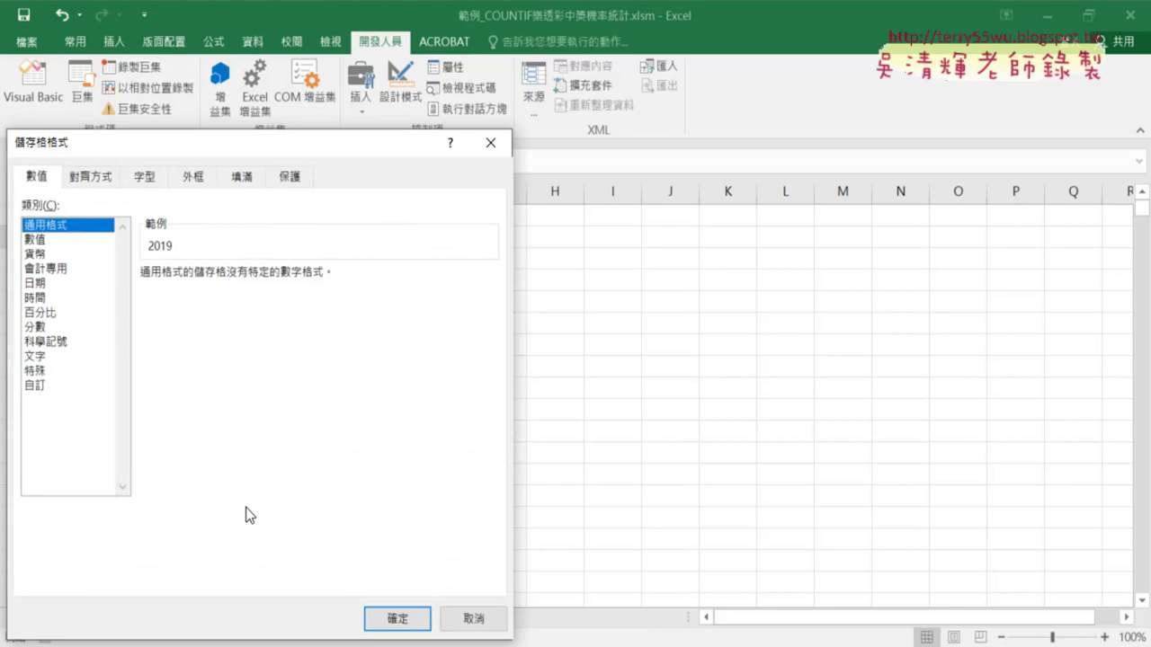
pyautogui.click(396, 620)
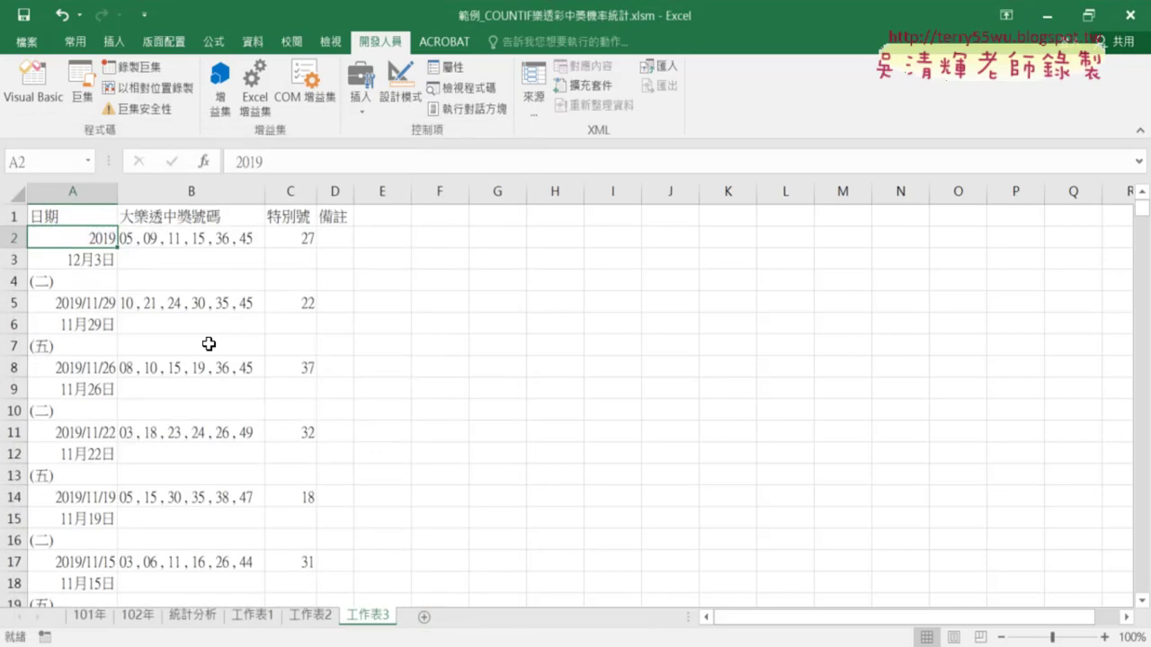
pyautogui.click(91, 263)
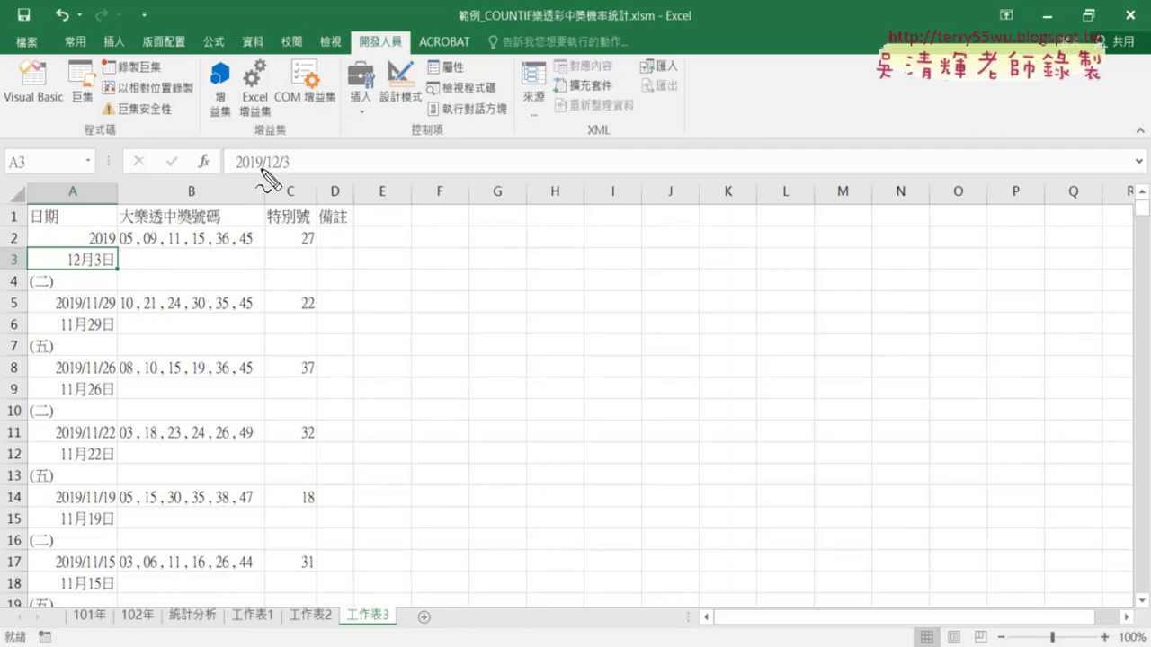
pyautogui.moveTo(257, 172)
pyautogui.mouseDown()
pyautogui.moveTo(233, 167)
pyautogui.moveTo(270, 173)
pyautogui.mouseUp()
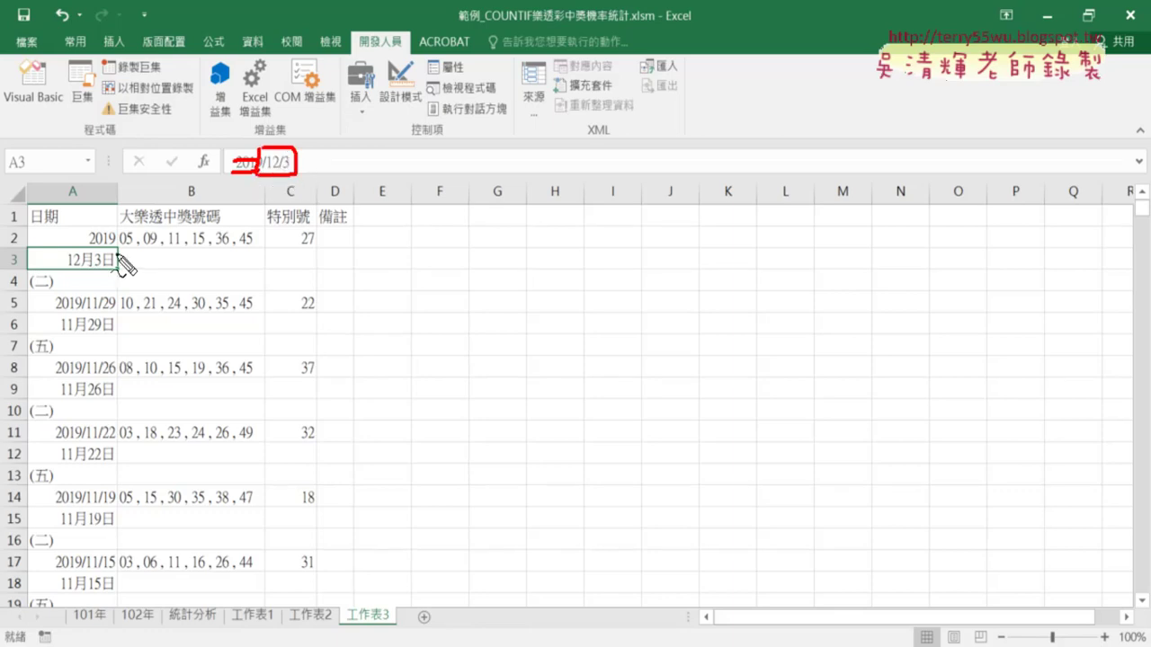
pyautogui.moveTo(115, 248); pyautogui.dragTo(216, 165)
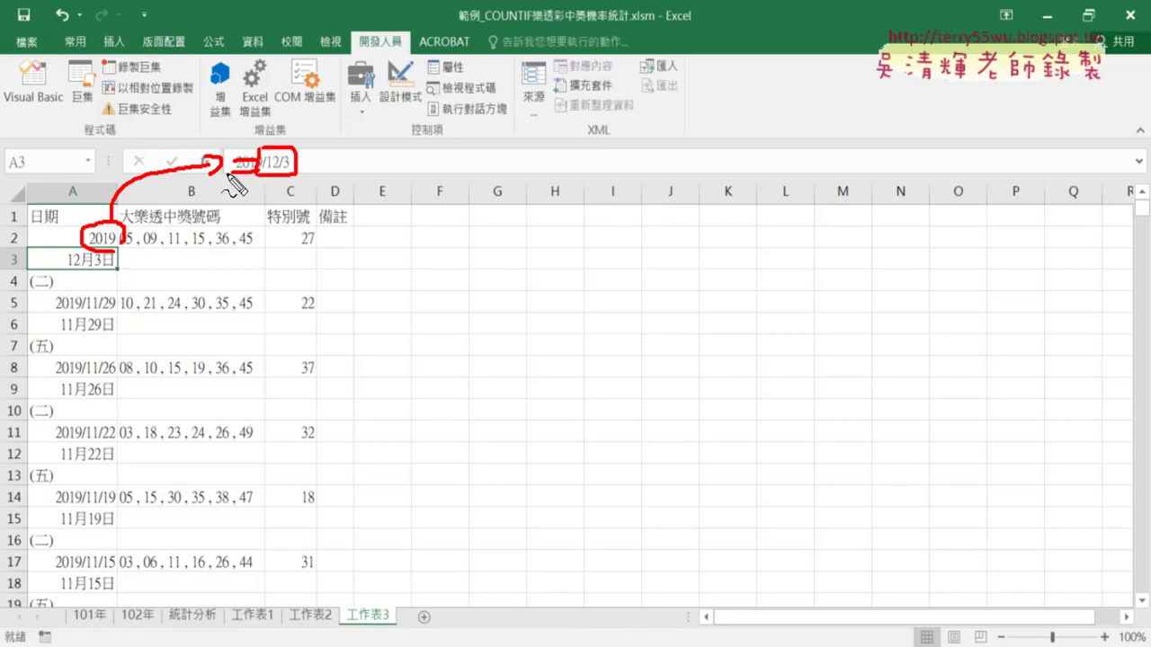
pyautogui.press('Escape')
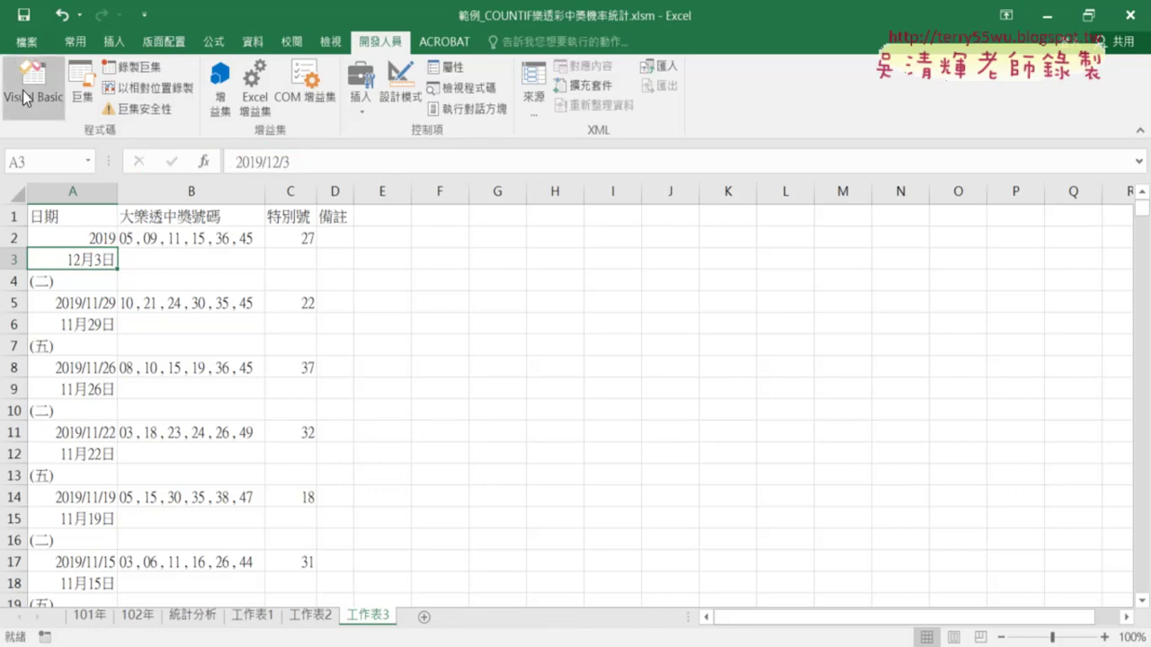
# - Comment out the NumberFormatLocal "yyyy/m/d" line in Module2's 複製日期 macro
pyautogui.click(34, 90)
pyautogui.click(809, 474)
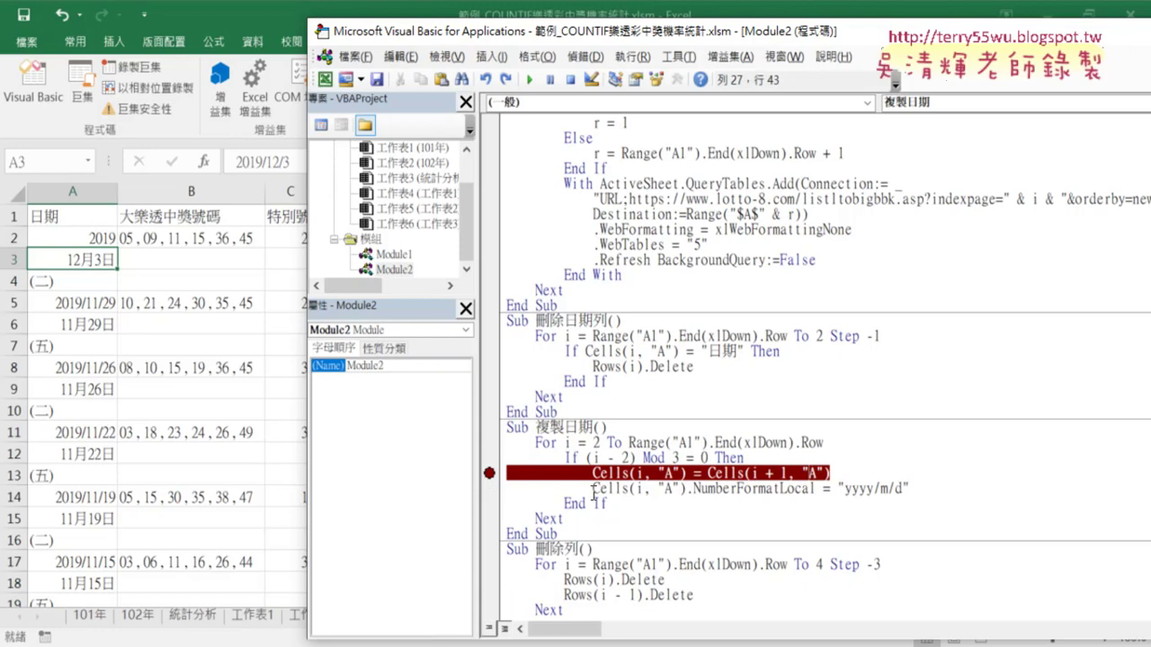
pyautogui.click(594, 489)
pyautogui.write('ㄘ')
pyautogui.write("'")
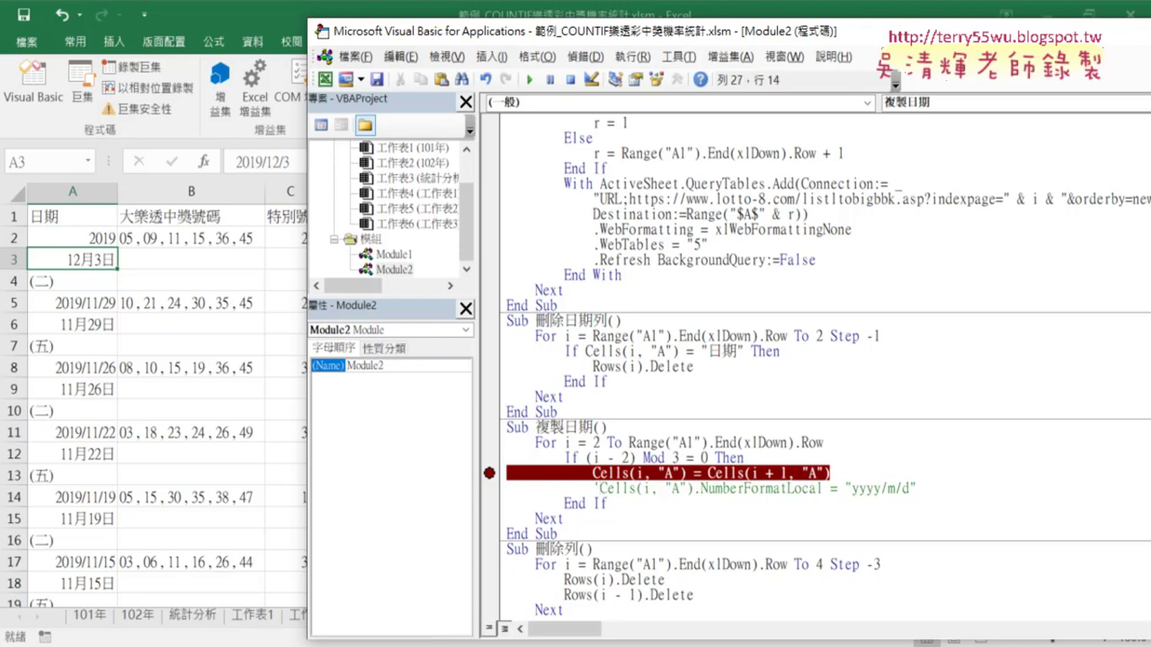
pyautogui.press('Return')
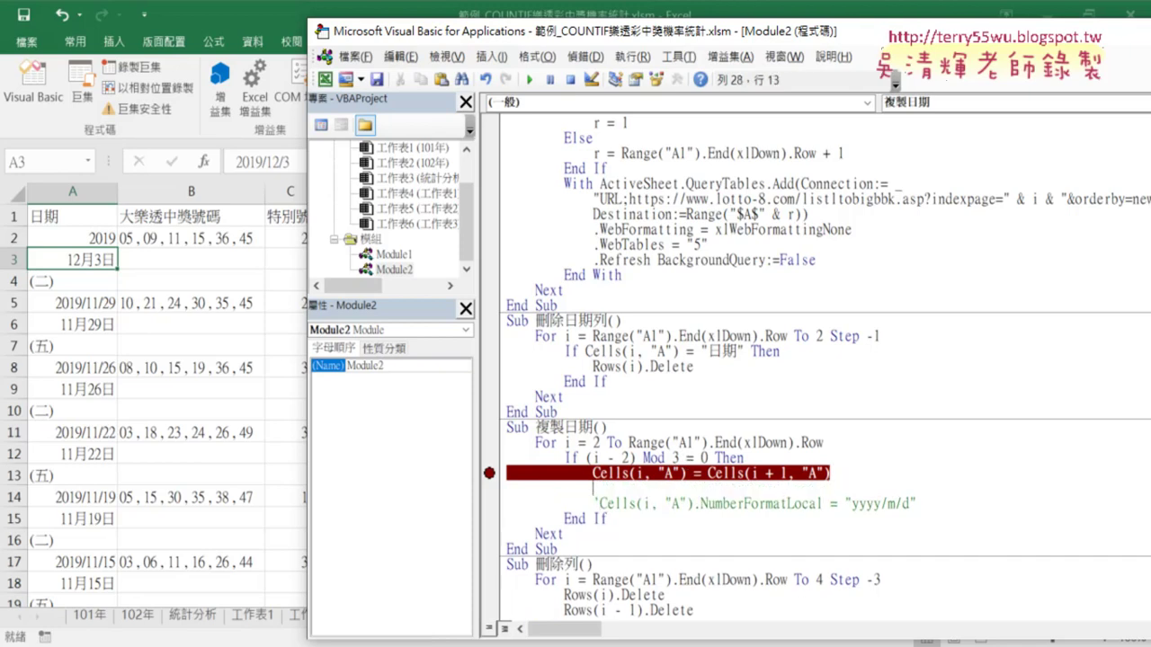
pyautogui.hotkey('ctrl', 'z')
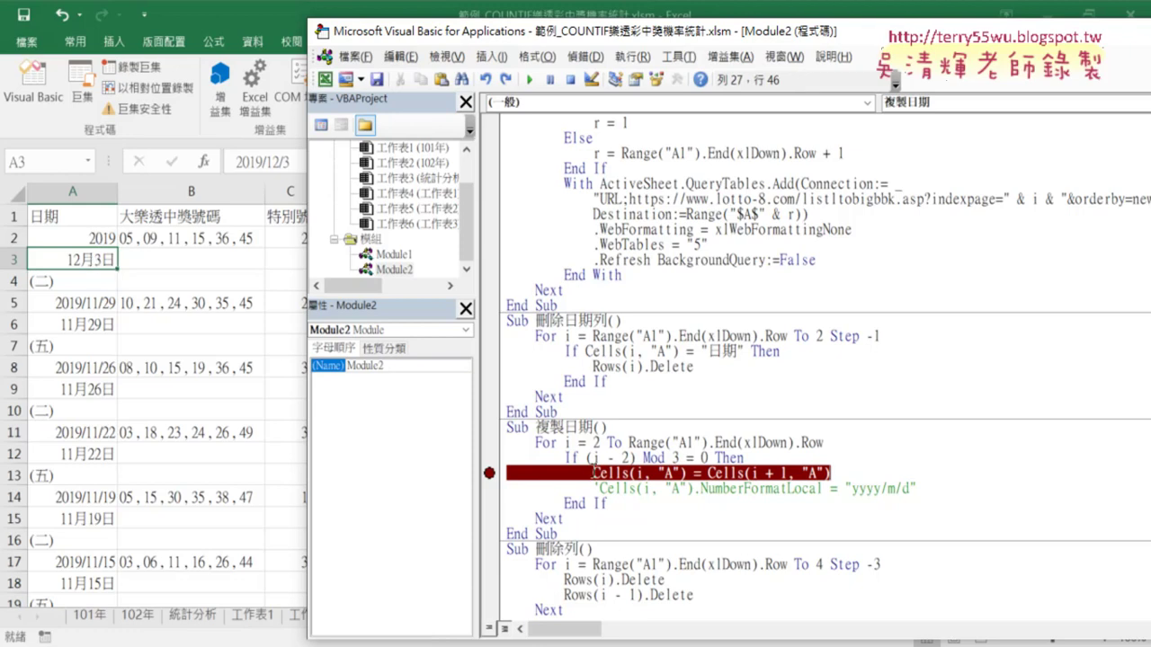
# - Change the copy line to Cells(i, "A") = Cells(i, "A") & Cells(i + 1, "A")
pyautogui.moveTo(593, 471); pyautogui.dragTo(693, 473)
pyautogui.click(695, 472)
pyautogui.moveTo(686, 473); pyautogui.dragTo(592, 473)
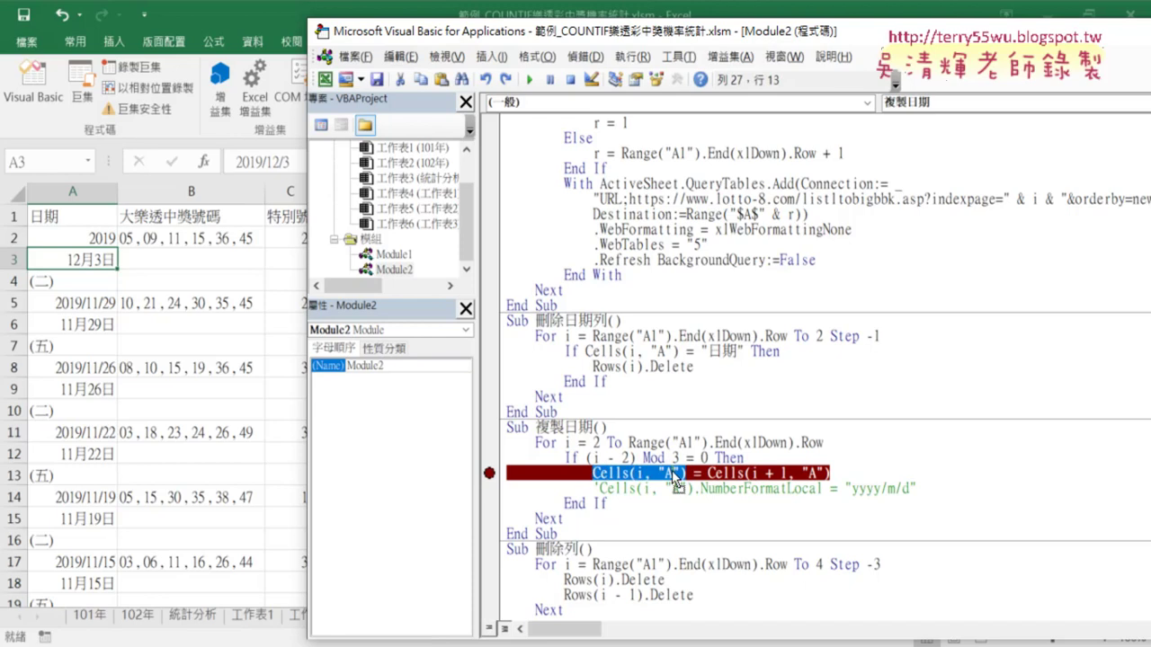
pyautogui.hotkey('ctrl', 'c')
pyautogui.click(703, 473)
pyautogui.hotkey('ctrl', 'v')
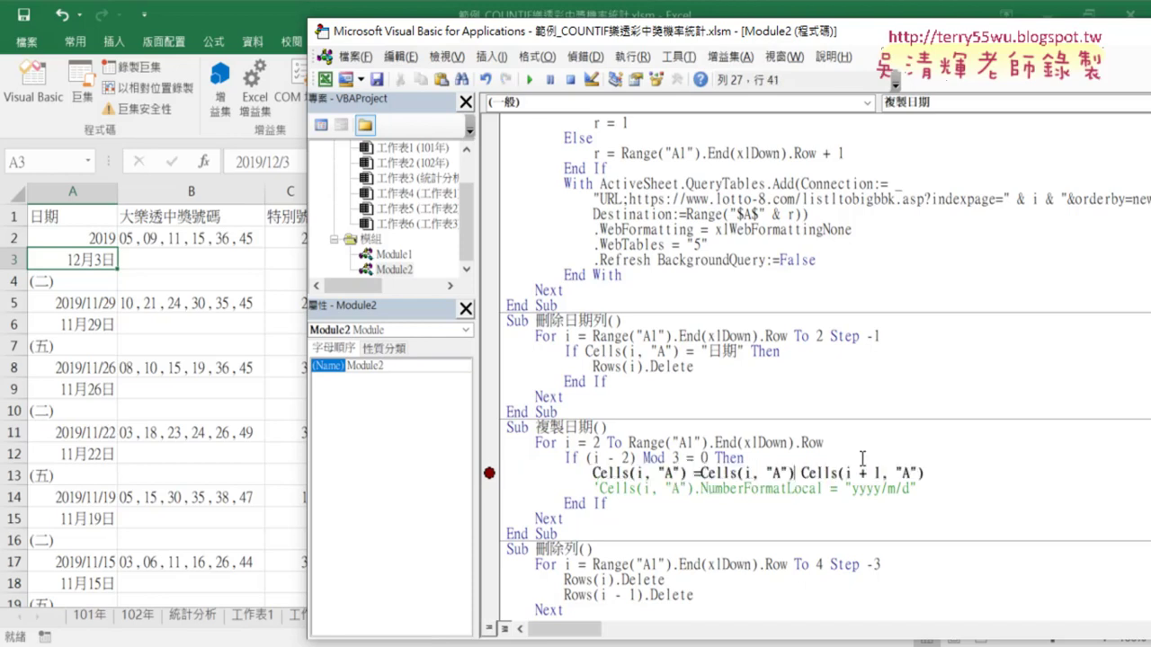
pyautogui.write('&')
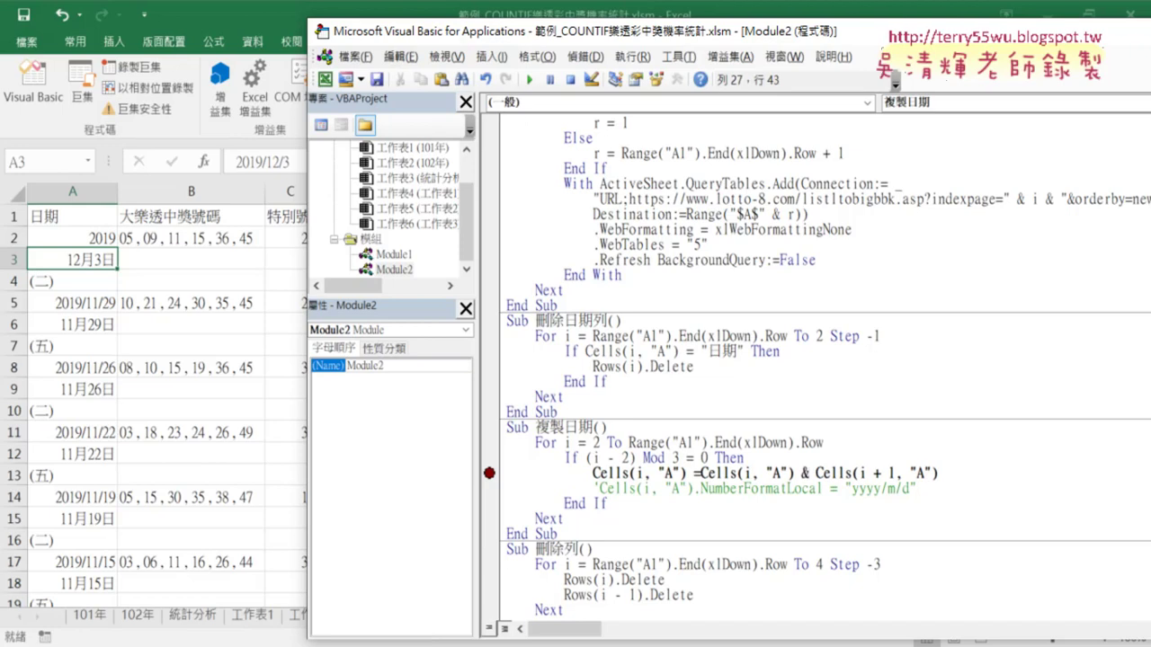
pyautogui.press('Down')
pyautogui.press('Down')
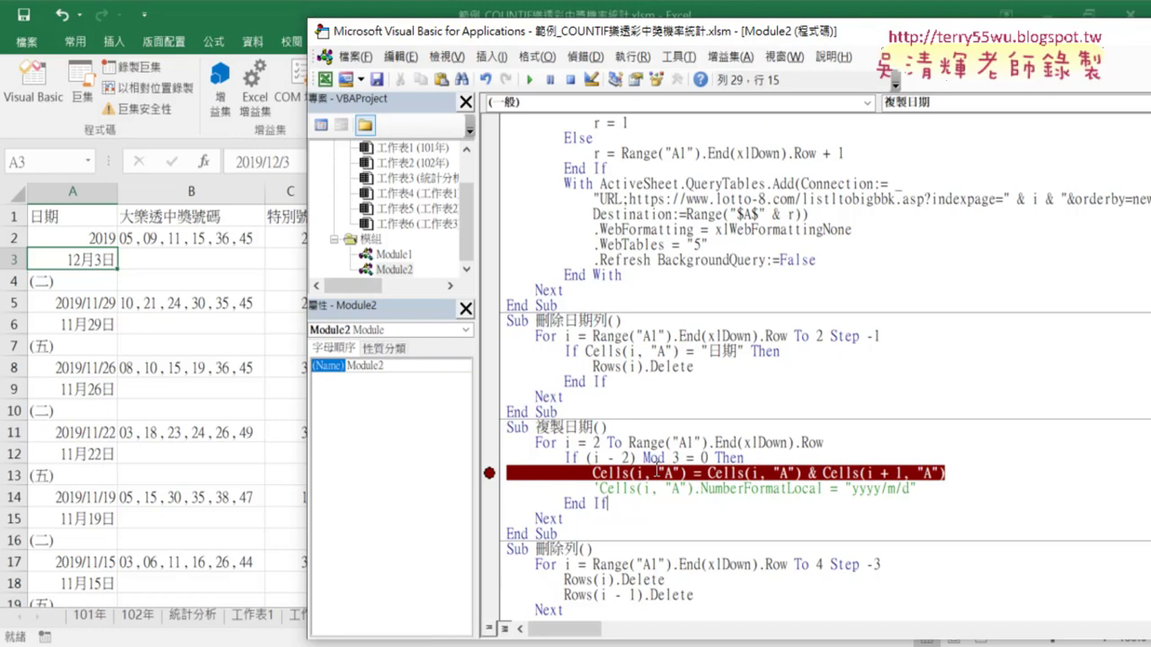
pyautogui.moveTo(706, 473); pyautogui.dragTo(946, 473)
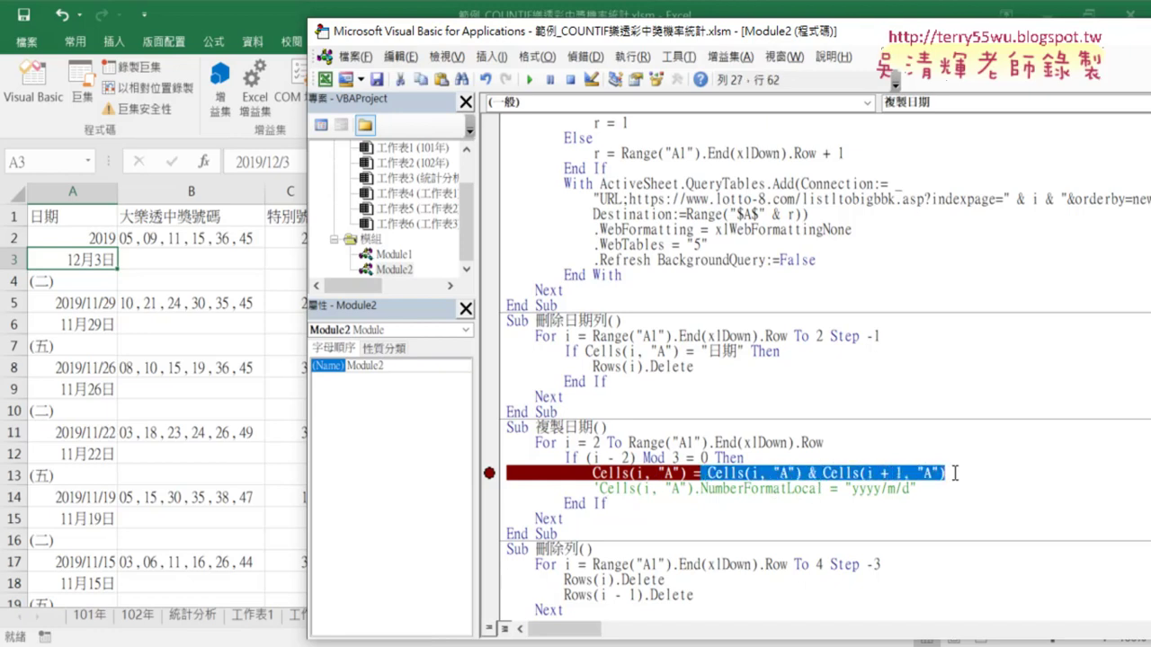
pyautogui.click(646, 473)
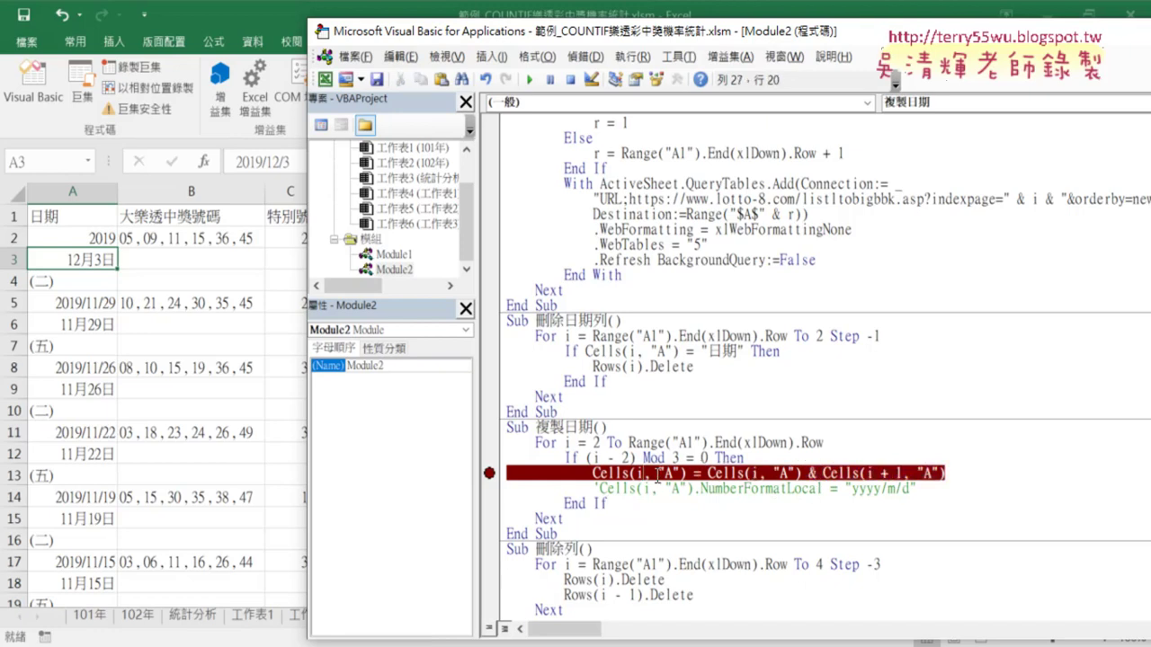
# - Run to the breakpoint, check the concatenation's value, and step once so A2 becomes 20192019/12/3
pyautogui.click(532, 81)
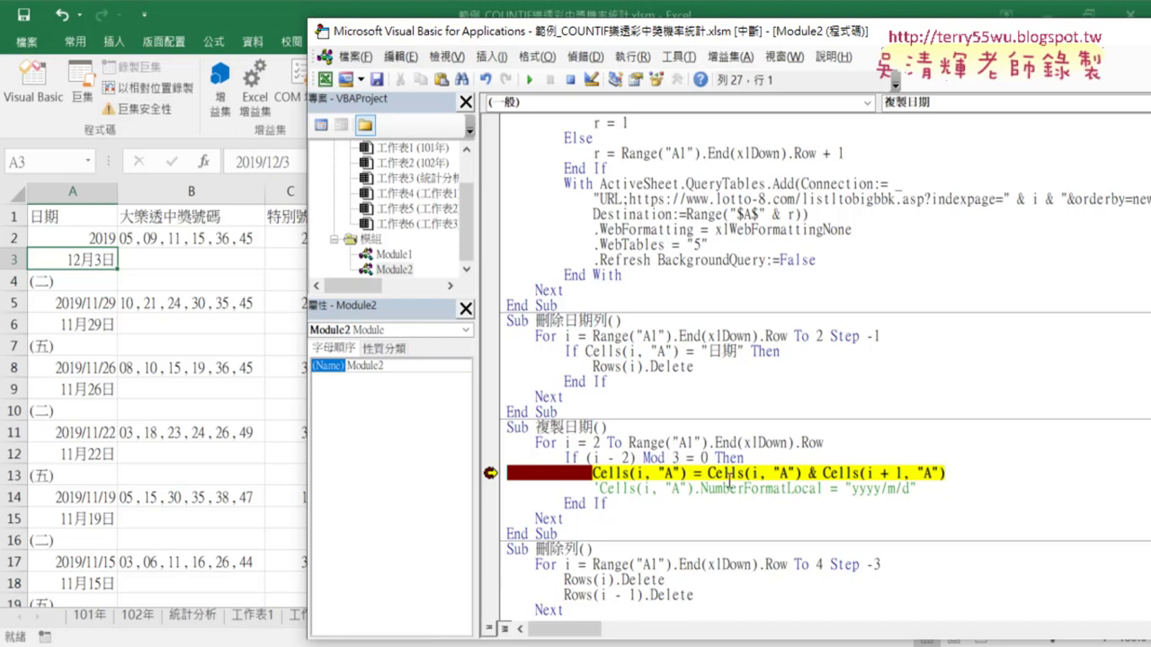
pyautogui.moveTo(704, 474); pyautogui.dragTo(946, 474)
pyautogui.moveTo(812, 484)
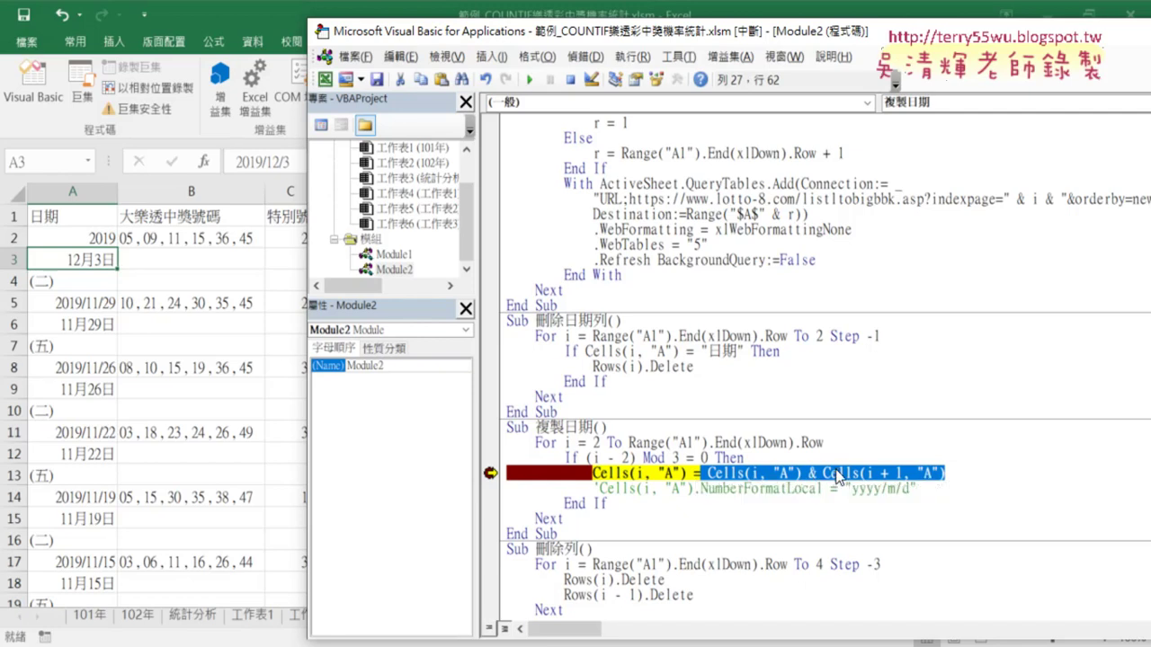
pyautogui.press('F8')
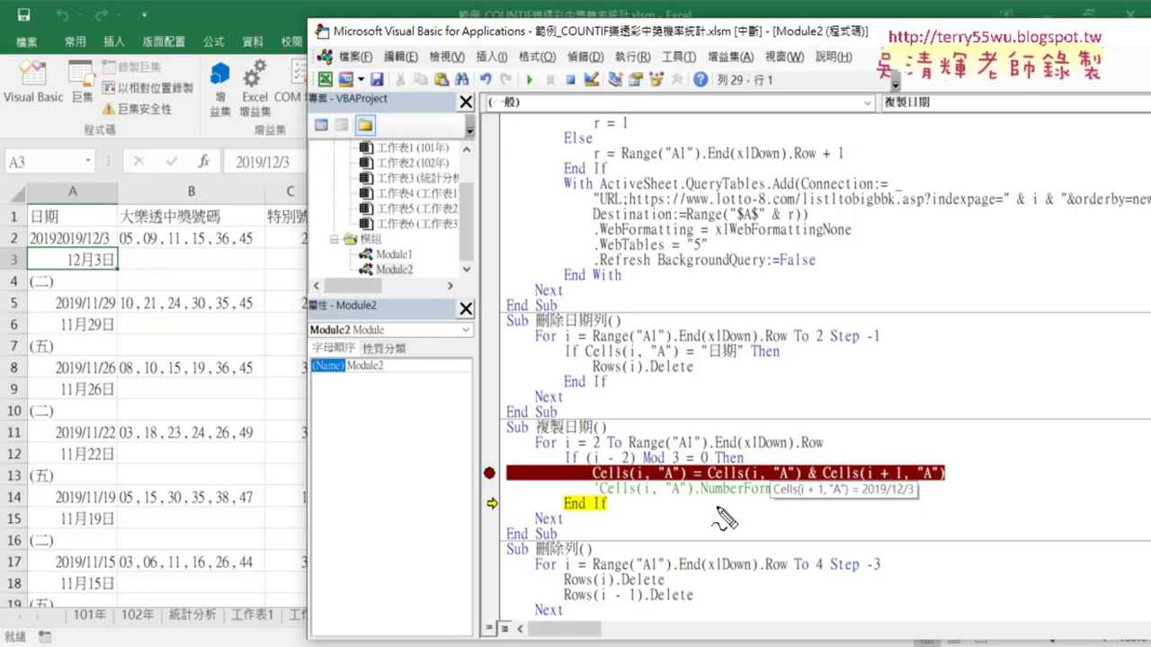
# - Mark the executed copy line and A2's combined value with pen strokes, then clear them
pyautogui.moveTo(701, 490); pyautogui.dragTo(939, 473)
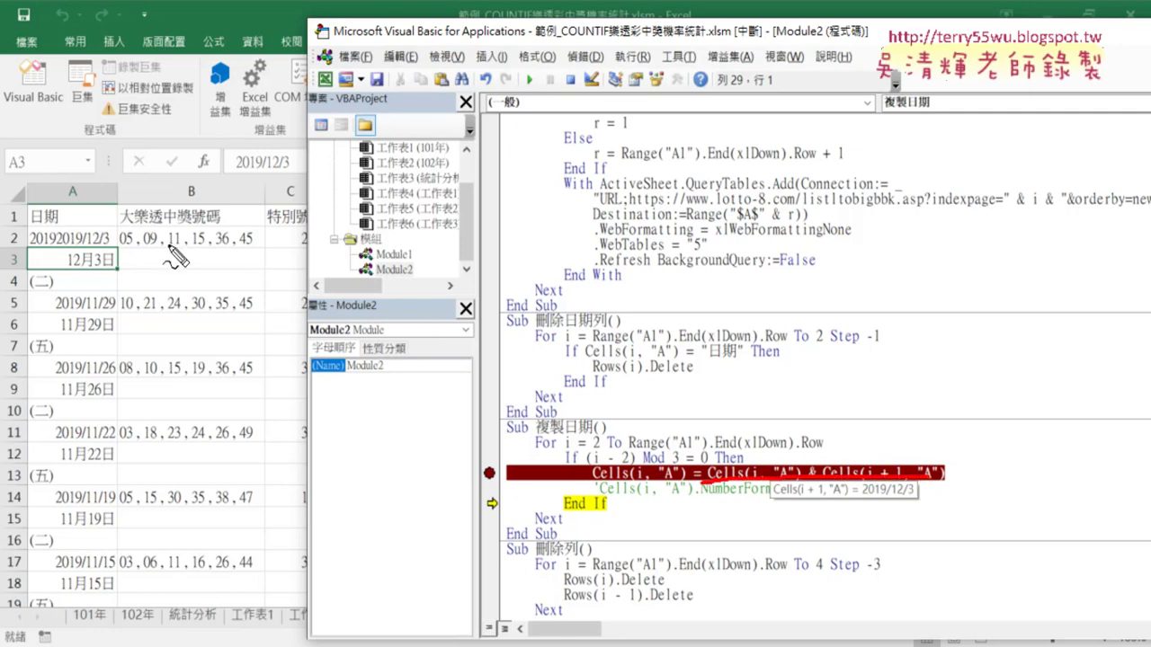
pyautogui.moveTo(115, 253)
pyautogui.mouseDown()
pyautogui.moveTo(49, 237)
pyautogui.moveTo(99, 258)
pyautogui.mouseUp()
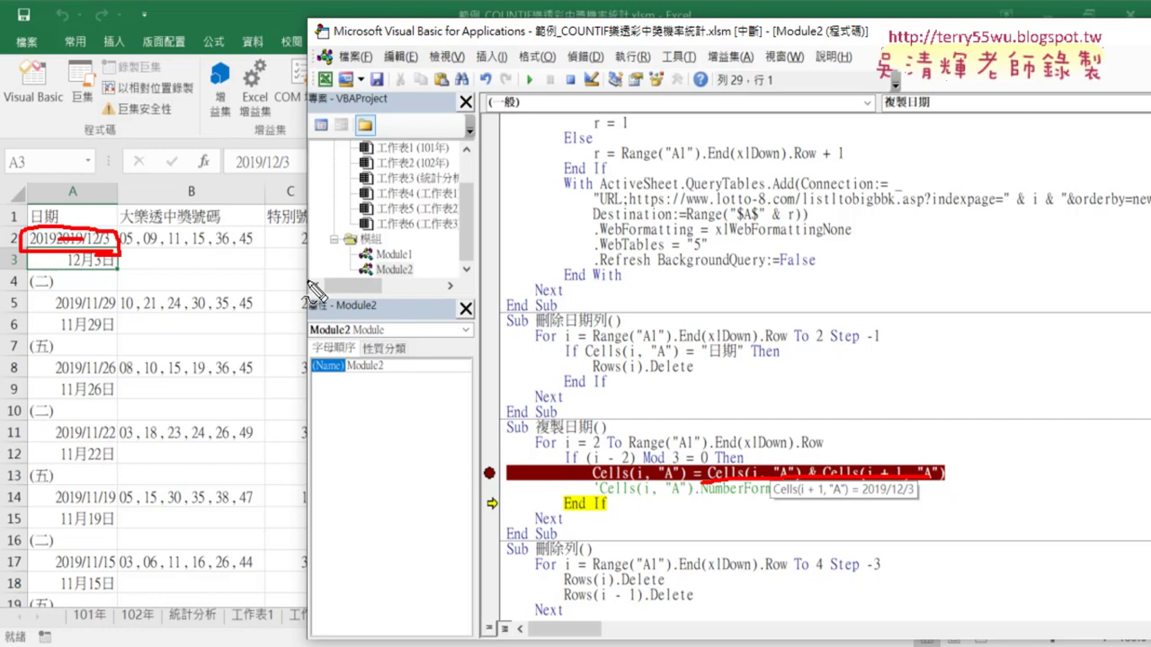
pyautogui.press('Escape')
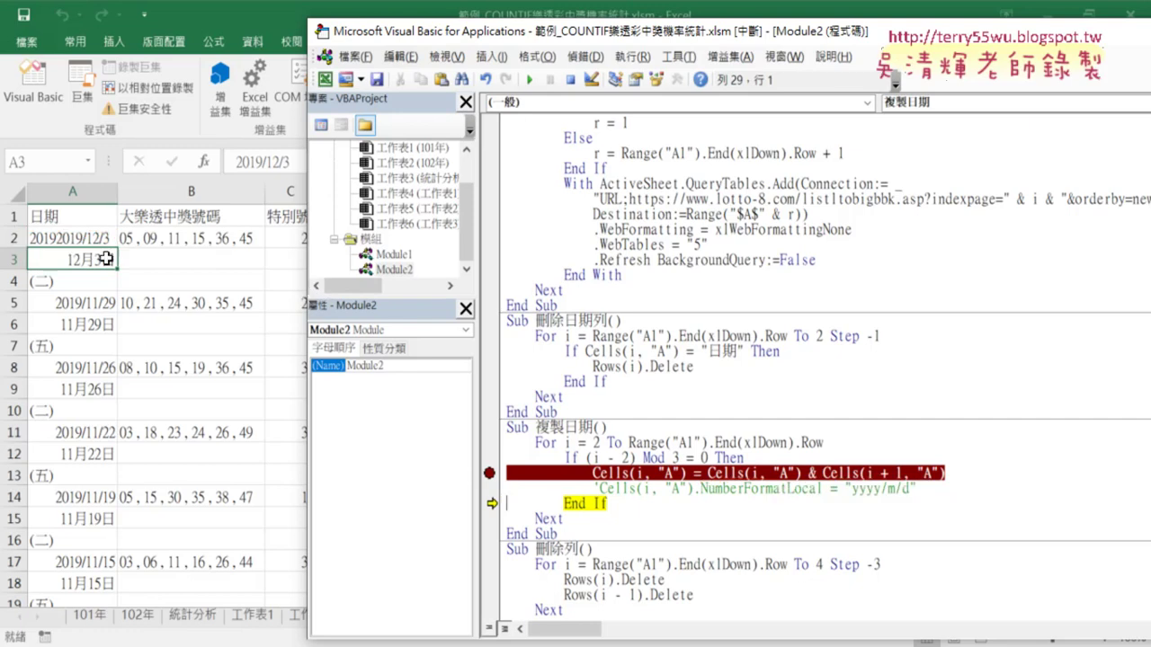
# - Trim cell A2 back to 2019 and return to the VBA editor
pyautogui.click(89, 240)
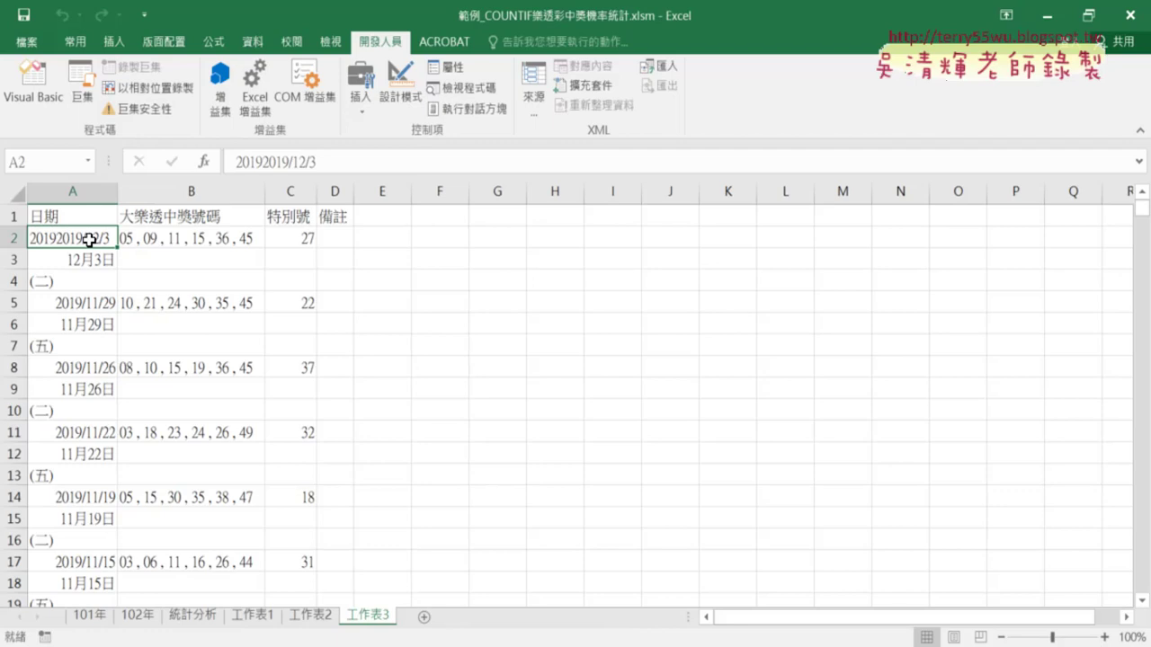
pyautogui.doubleClick(89, 238)
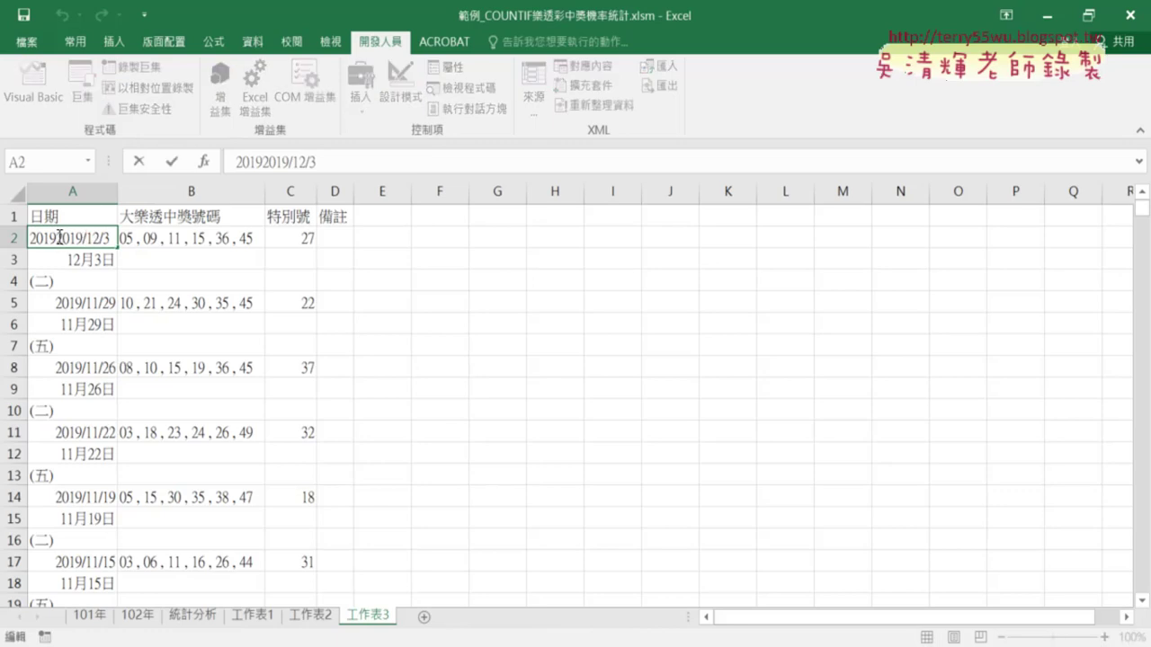
pyautogui.moveTo(56, 239); pyautogui.dragTo(163, 240)
pyautogui.press('Delete')
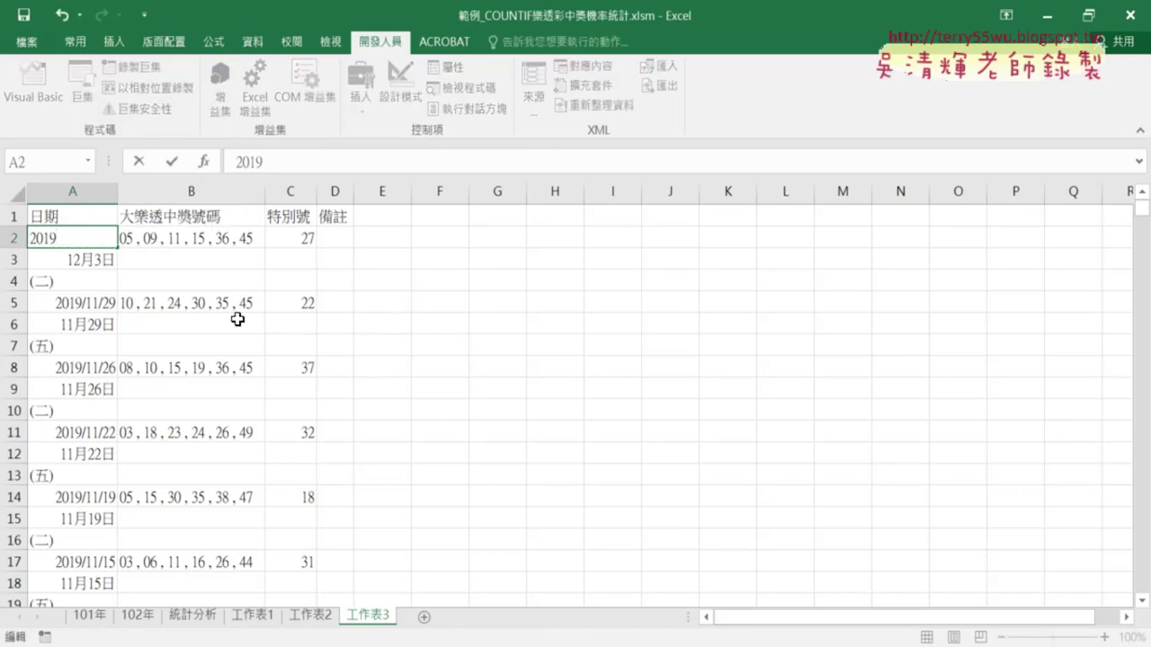
pyautogui.click(237, 320)
pyautogui.click(36, 85)
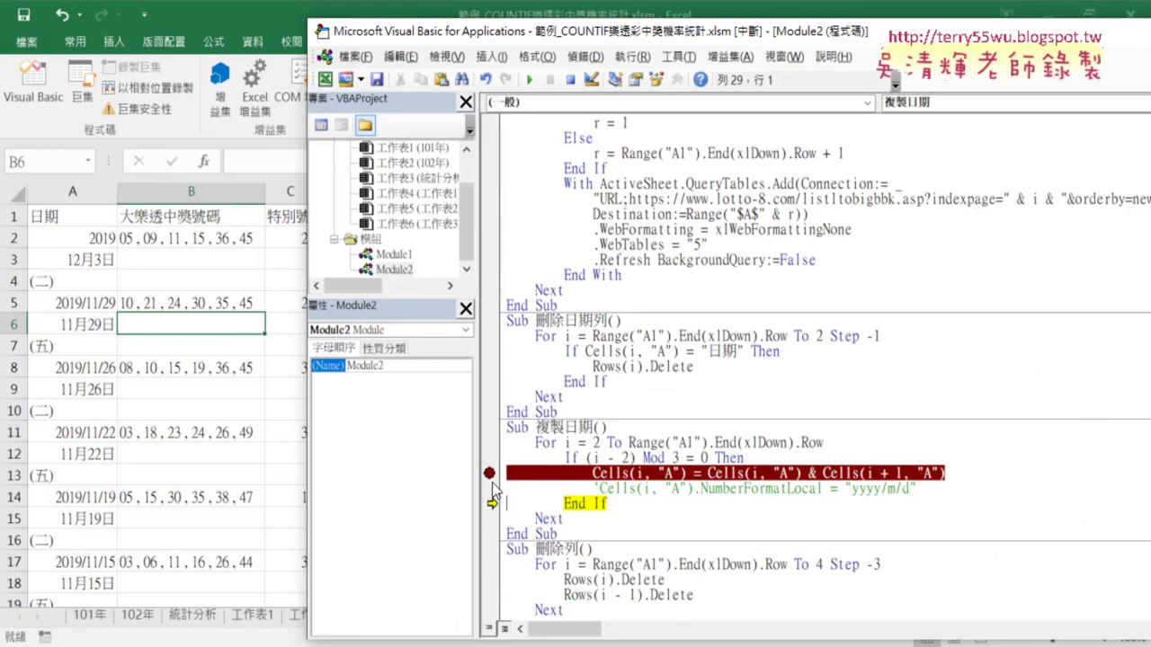
# - Move the execution point back to the date-joining line and check Cells(i, "A")'s value
pyautogui.moveTo(492, 497); pyautogui.dragTo(491, 473)
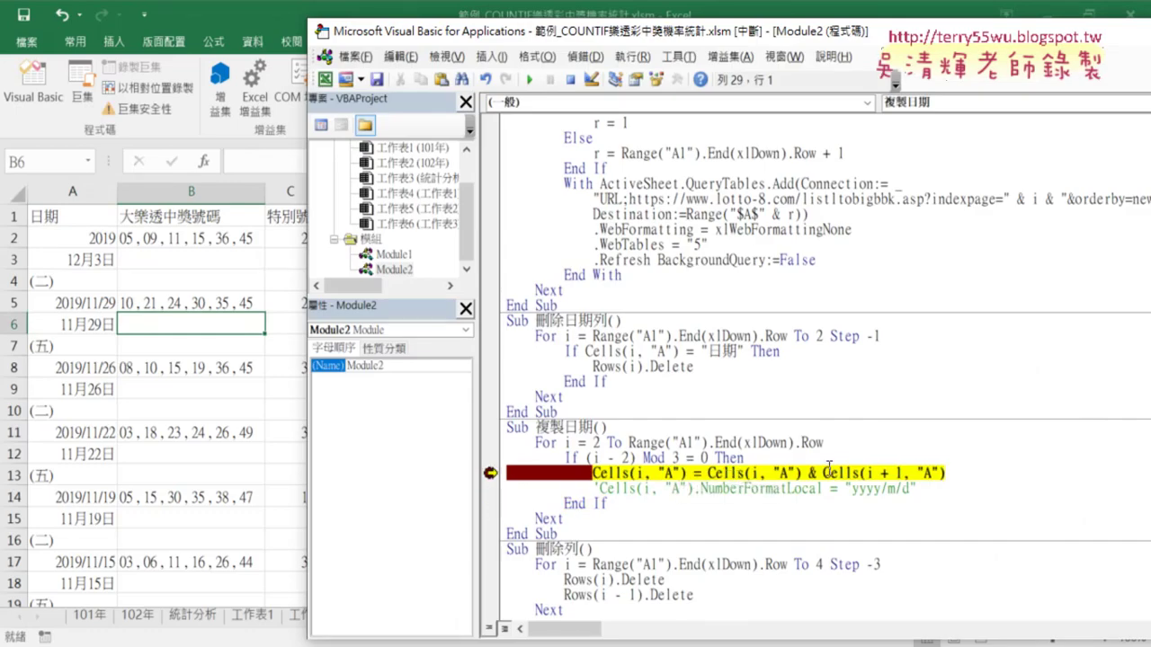
pyautogui.click(800, 473)
pyautogui.moveTo(799, 473); pyautogui.dragTo(708, 473)
pyautogui.moveTo(825, 467)
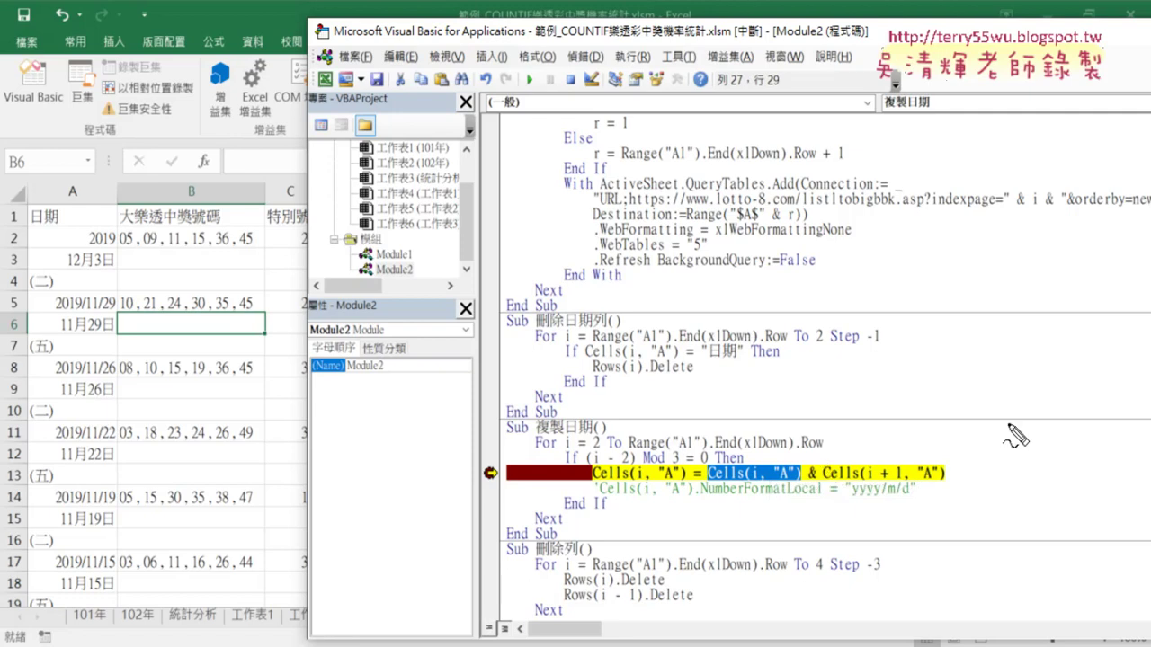
# - Draw pen marks around the displayed value, then clear them
pyautogui.moveTo(763, 312); pyautogui.dragTo(724, 363)
pyautogui.moveTo(762, 324)
pyautogui.mouseDown()
pyautogui.moveTo(762, 357)
pyautogui.moveTo(806, 349)
pyautogui.mouseUp()
pyautogui.moveTo(838, 311)
pyautogui.mouseDown()
pyautogui.moveTo(813, 377)
pyautogui.moveTo(724, 378)
pyautogui.moveTo(888, 305)
pyautogui.moveTo(852, 394)
pyautogui.mouseUp()
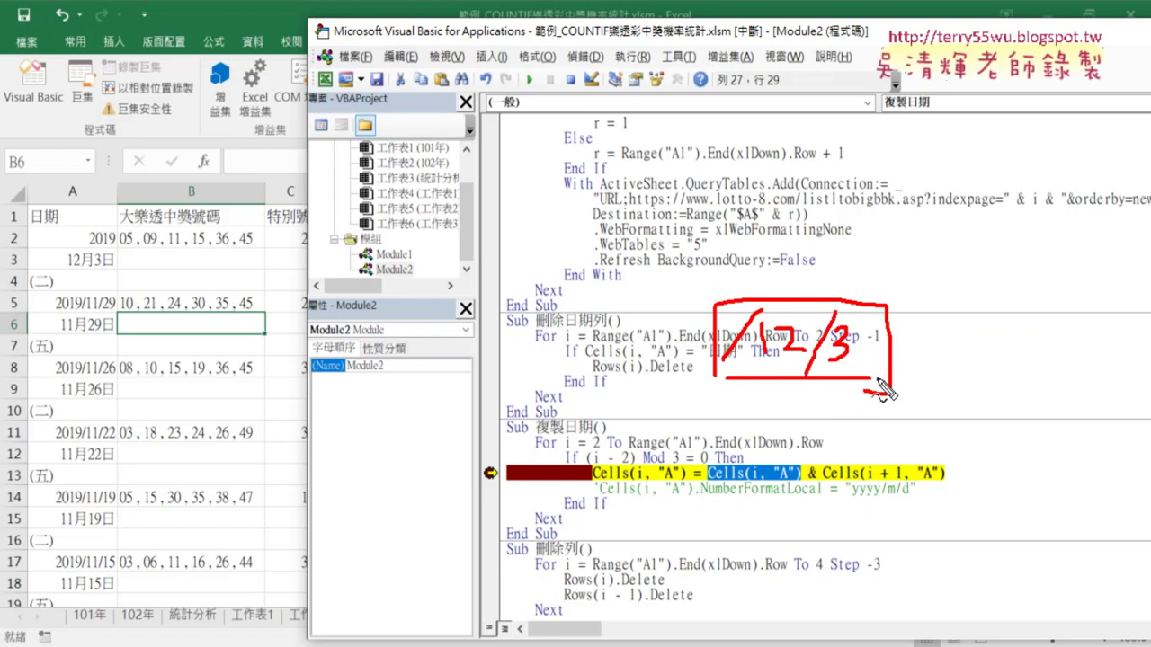
pyautogui.press('Escape')
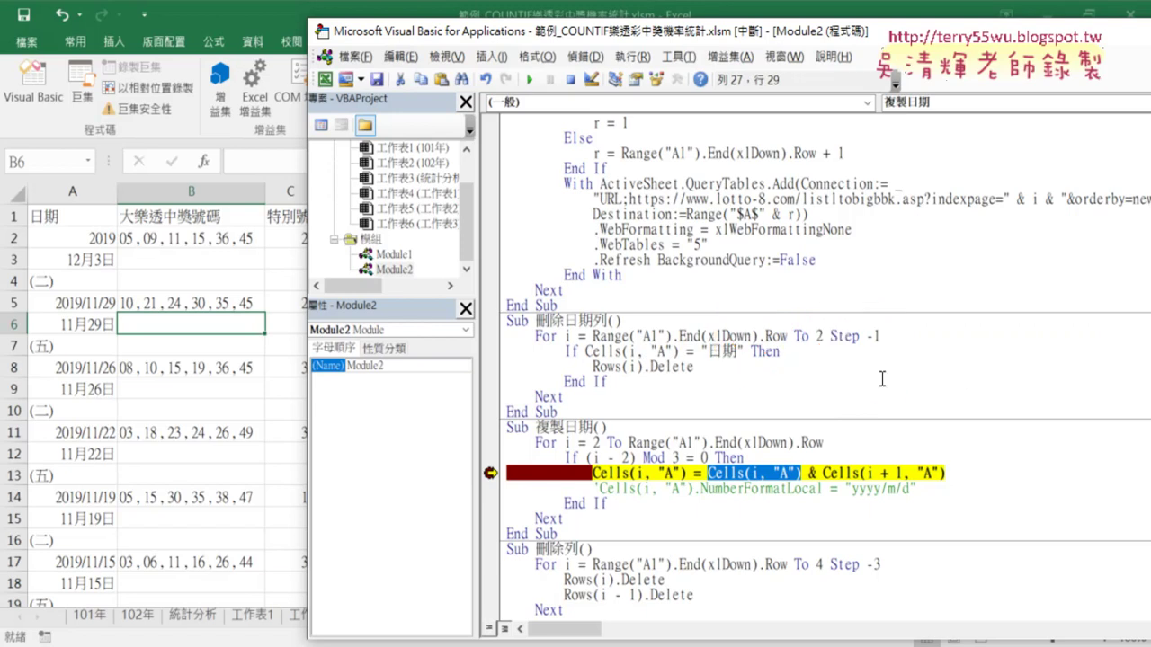
# - Wrap Cells(i + 1, "A") in Mid(..., 5, 99) on the concatenation line
pyautogui.click(875, 473)
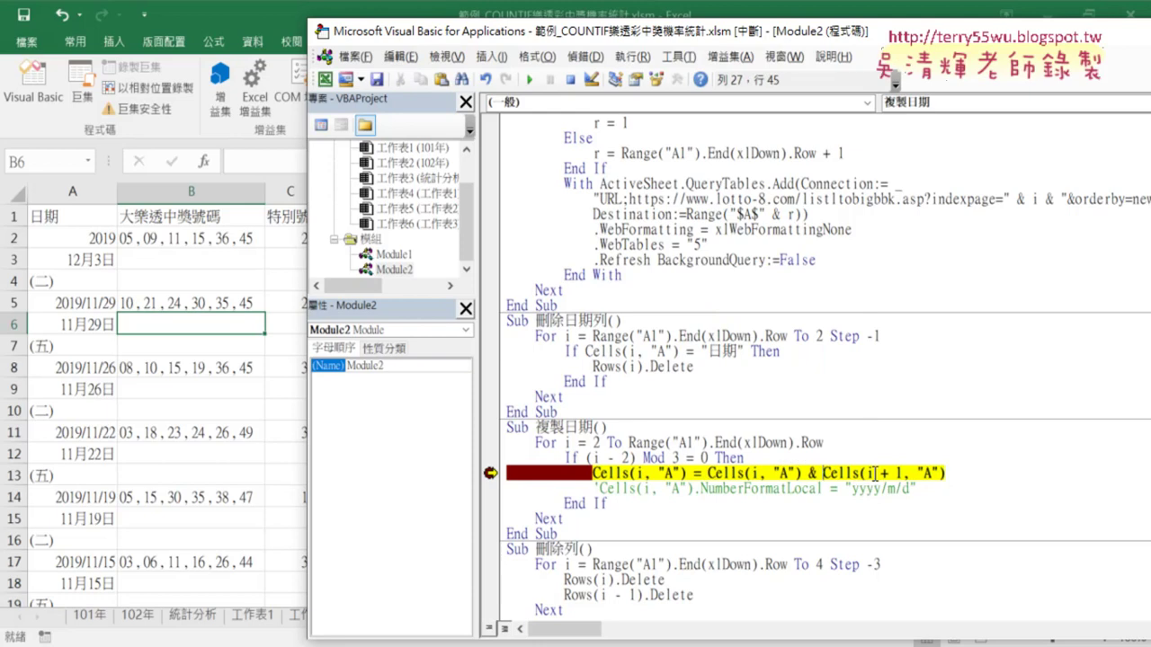
pyautogui.write('mid')
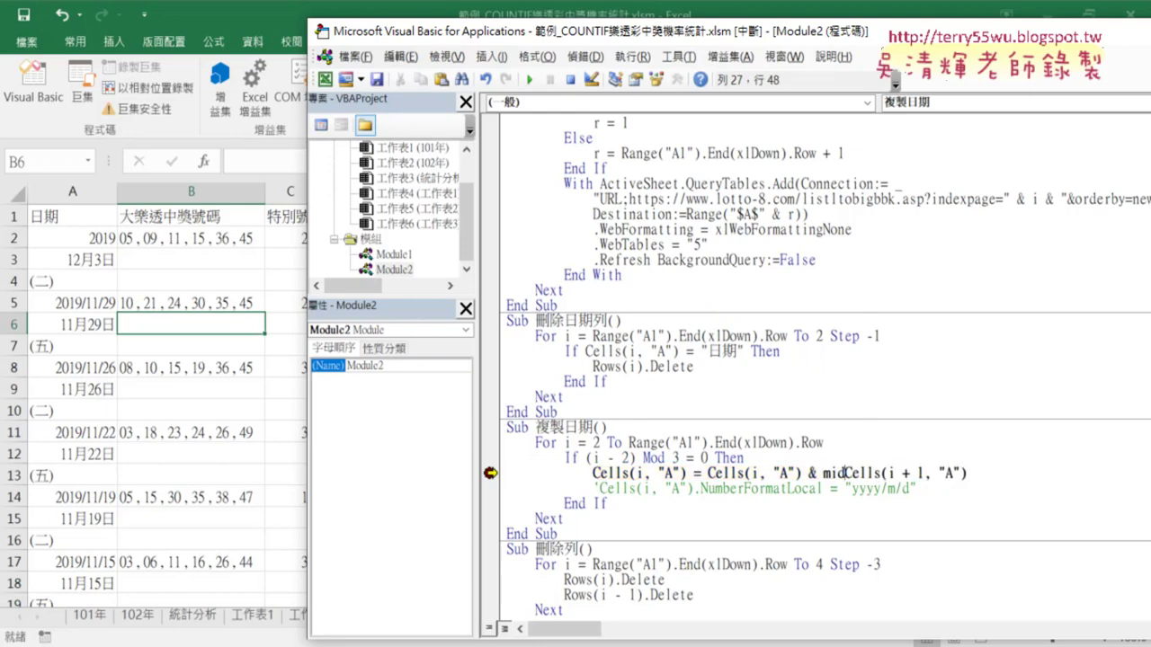
pyautogui.write('(')
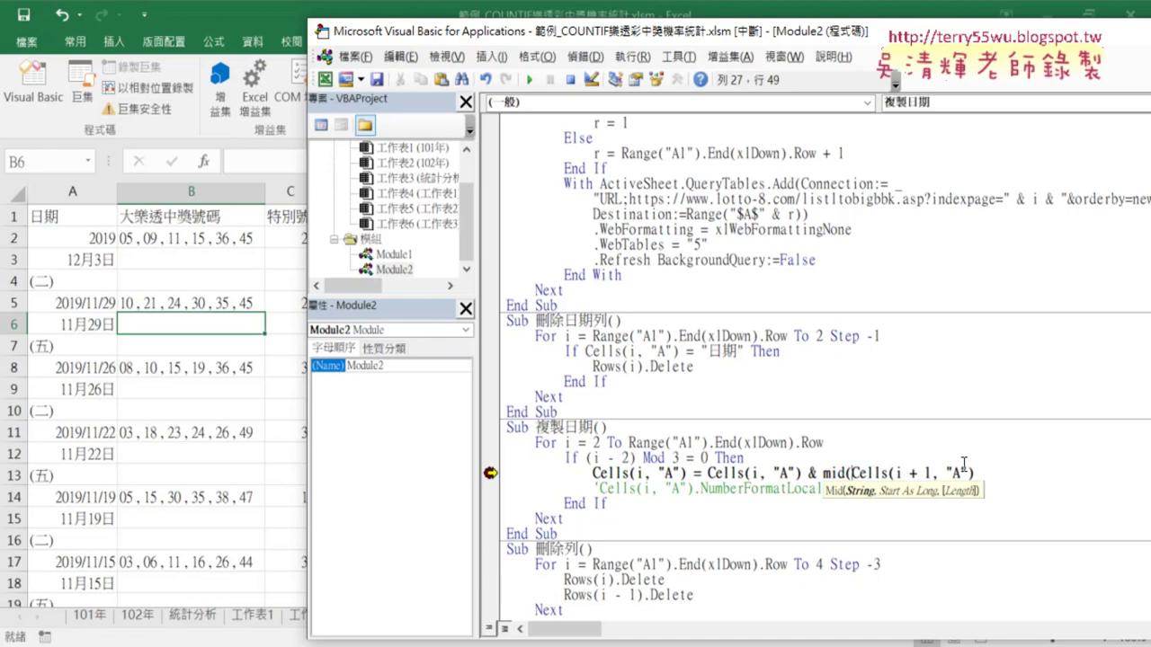
pyautogui.write(',')
pyautogui.moveTo(851, 474); pyautogui.dragTo(975, 474)
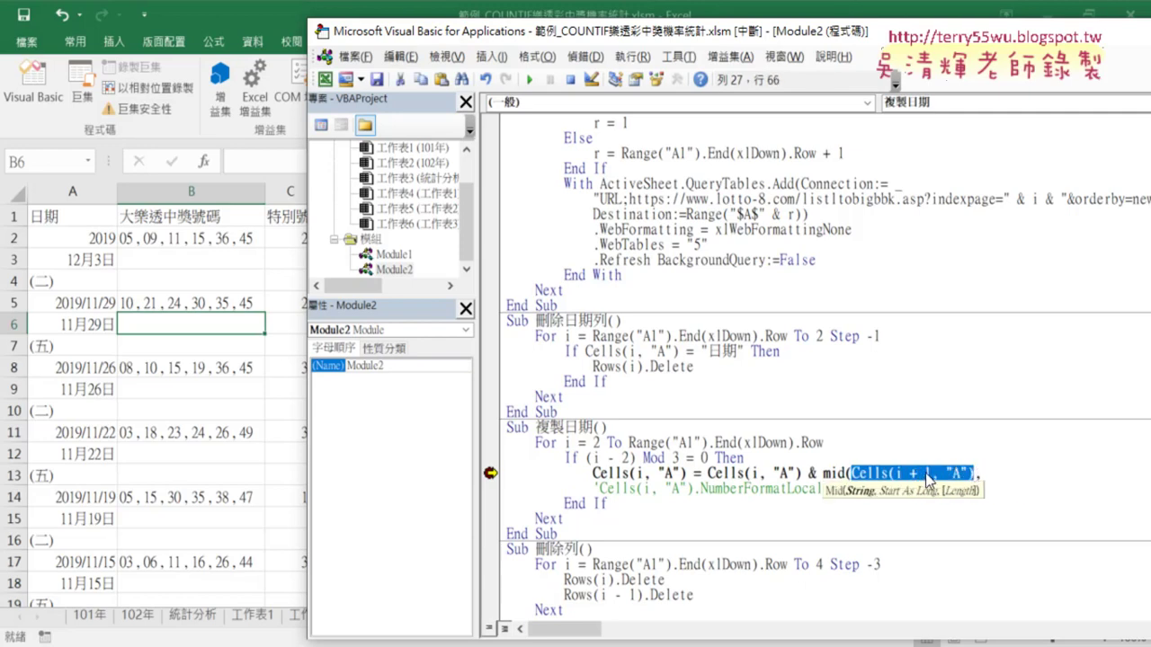
pyautogui.click(982, 473)
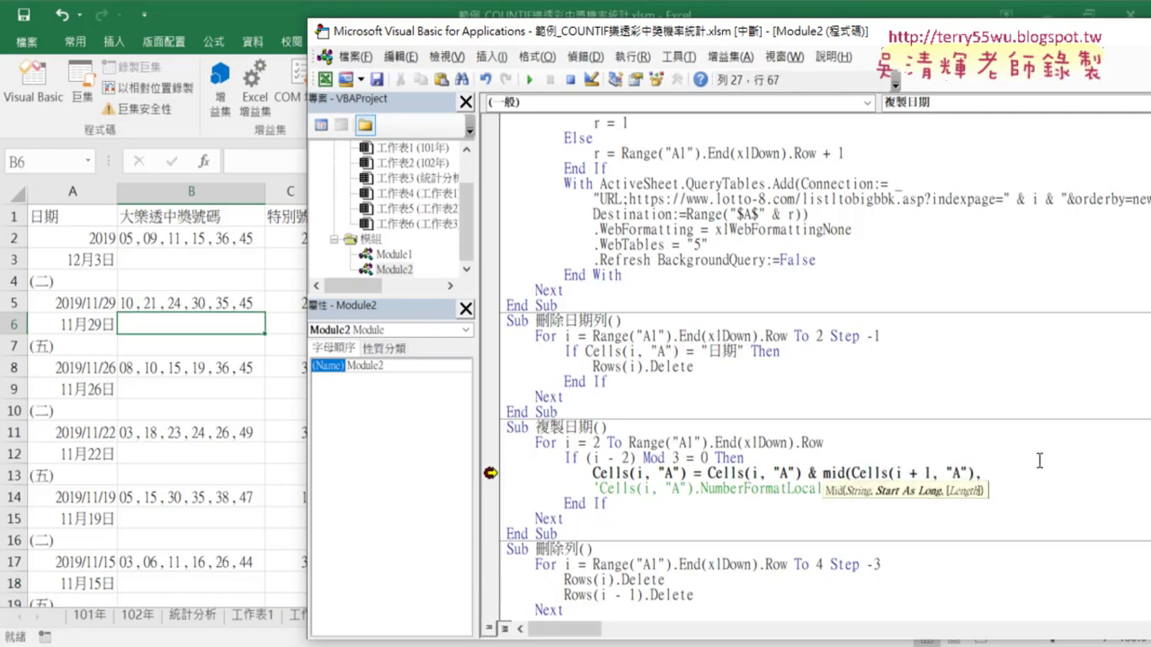
pyautogui.write('5')
pyautogui.write(',')
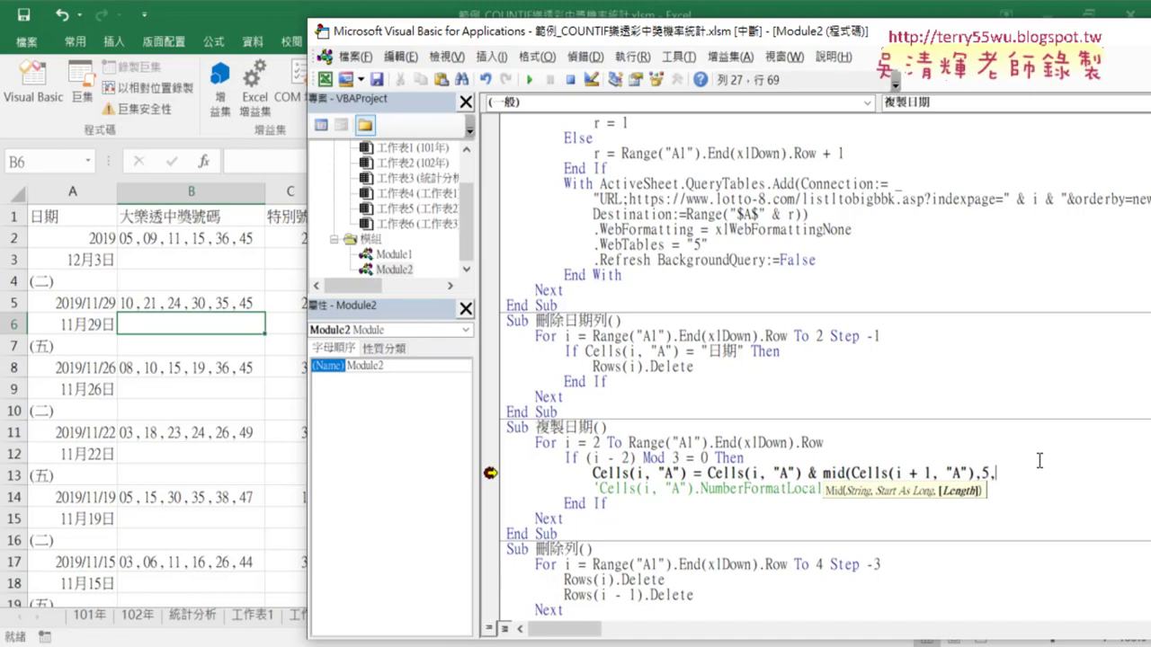
pyautogui.write('9')
pyautogui.write('9')
pyautogui.write(')')
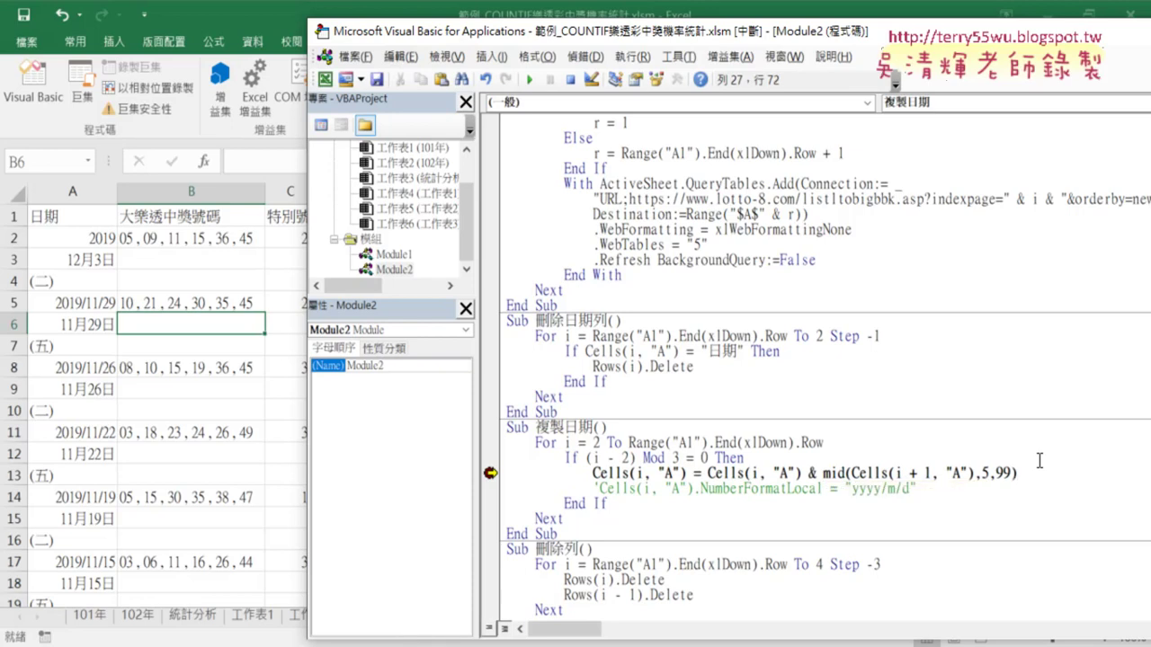
pyautogui.click(980, 565)
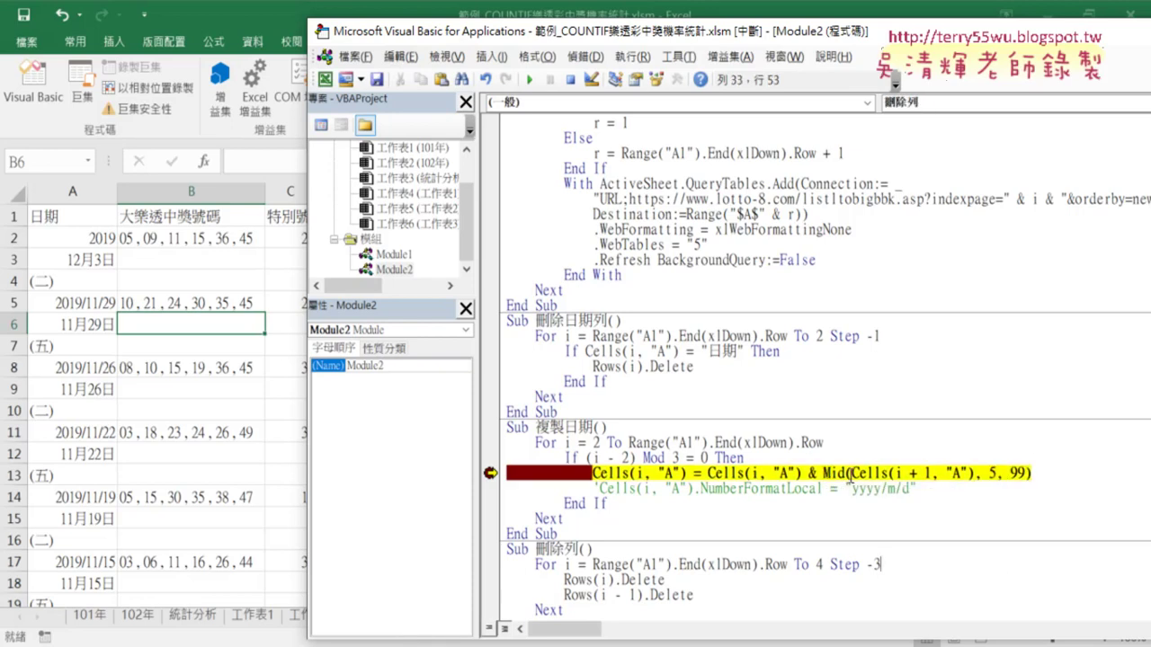
# - Check data tips for each part of the revised line, then step it so A2 reads 2019/12/3
pyautogui.moveTo(850, 474); pyautogui.dragTo(973, 474)
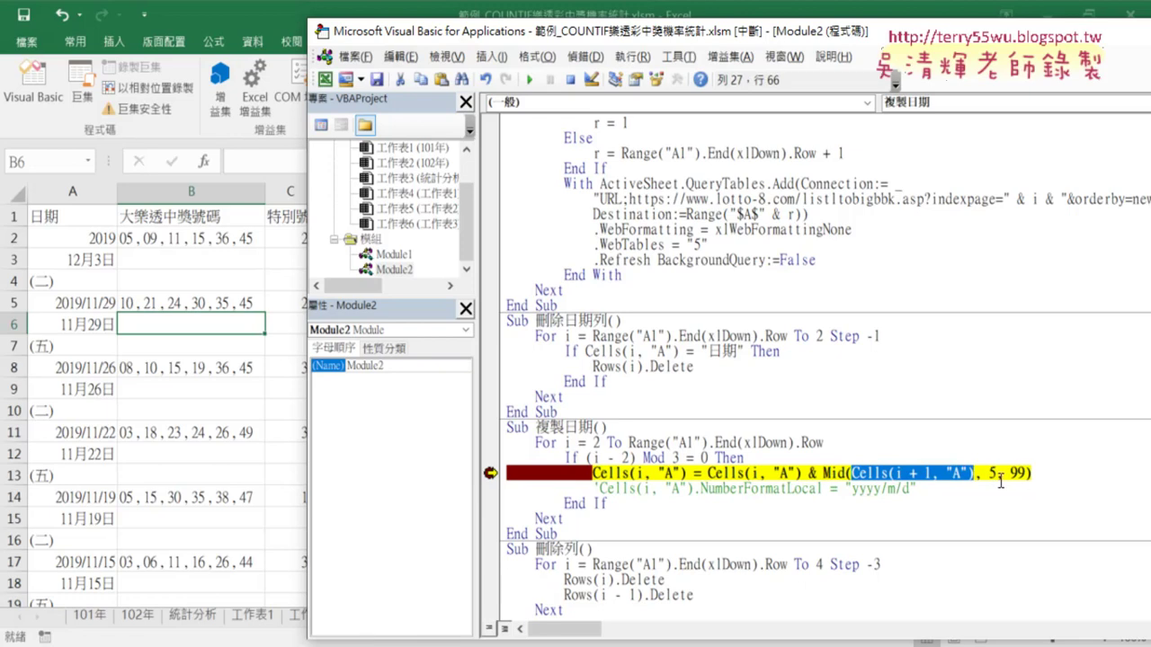
pyautogui.moveTo(801, 473); pyautogui.dragTo(708, 474)
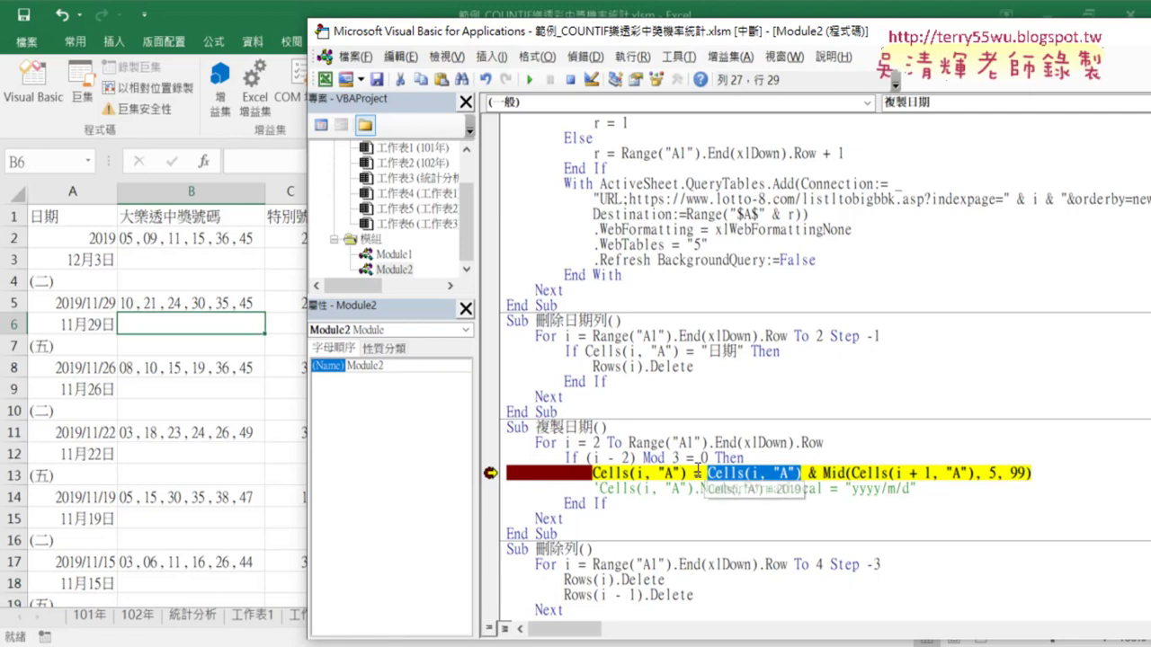
pyautogui.moveTo(693, 474); pyautogui.dragTo(592, 474)
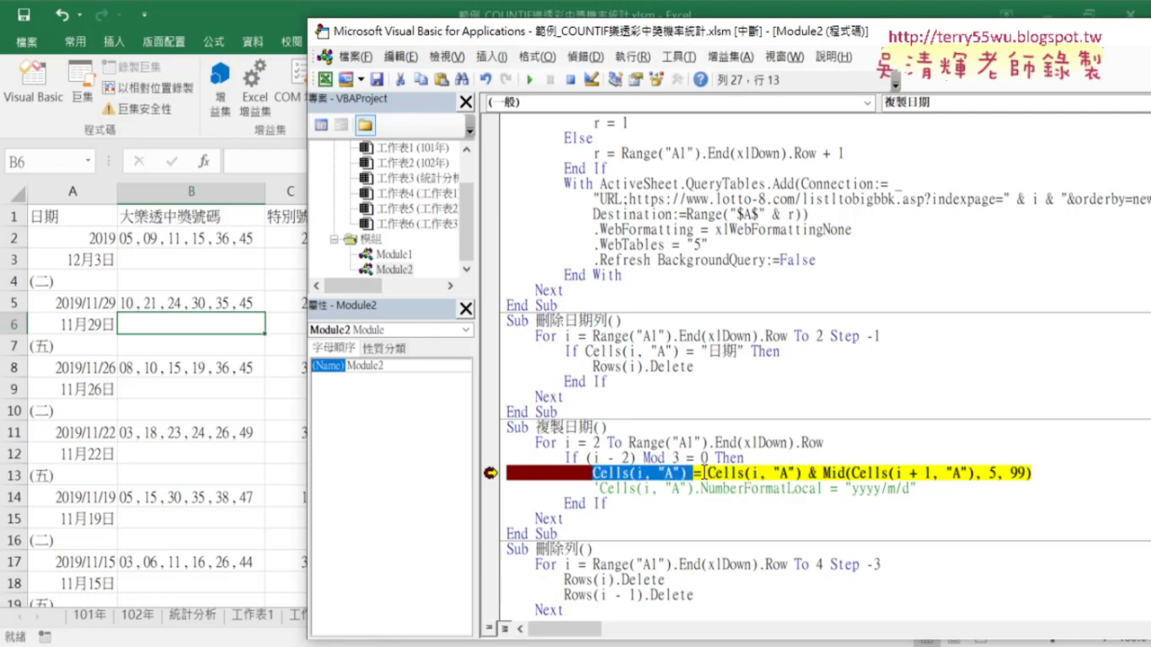
pyautogui.moveTo(707, 474); pyautogui.dragTo(1032, 474)
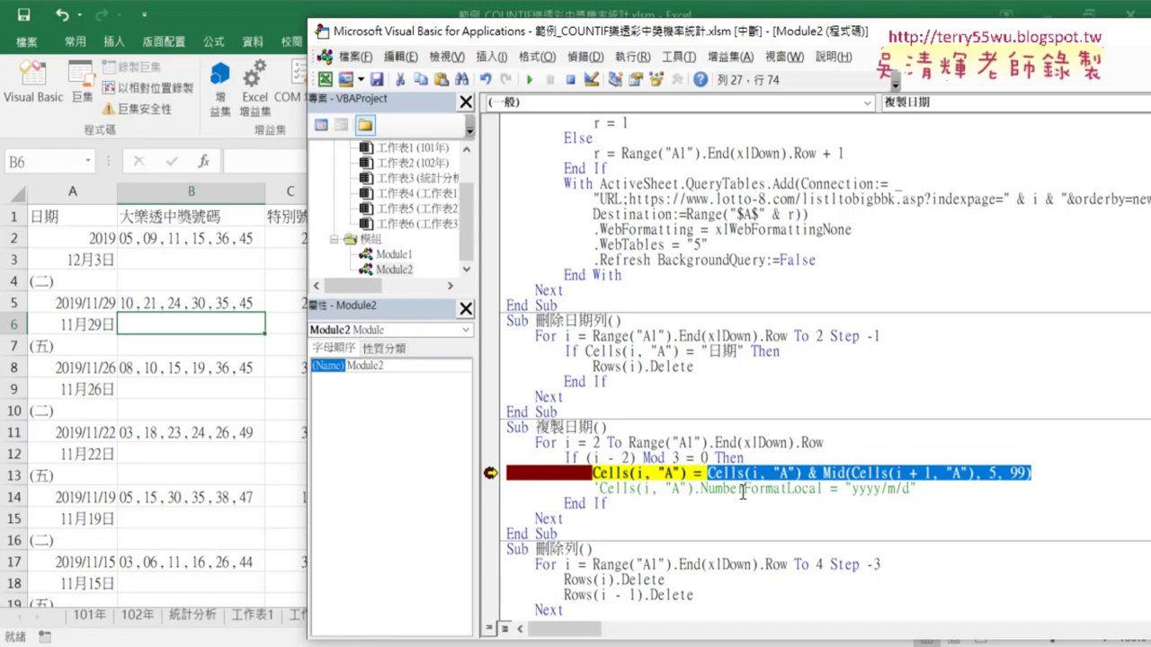
pyautogui.press('F8')
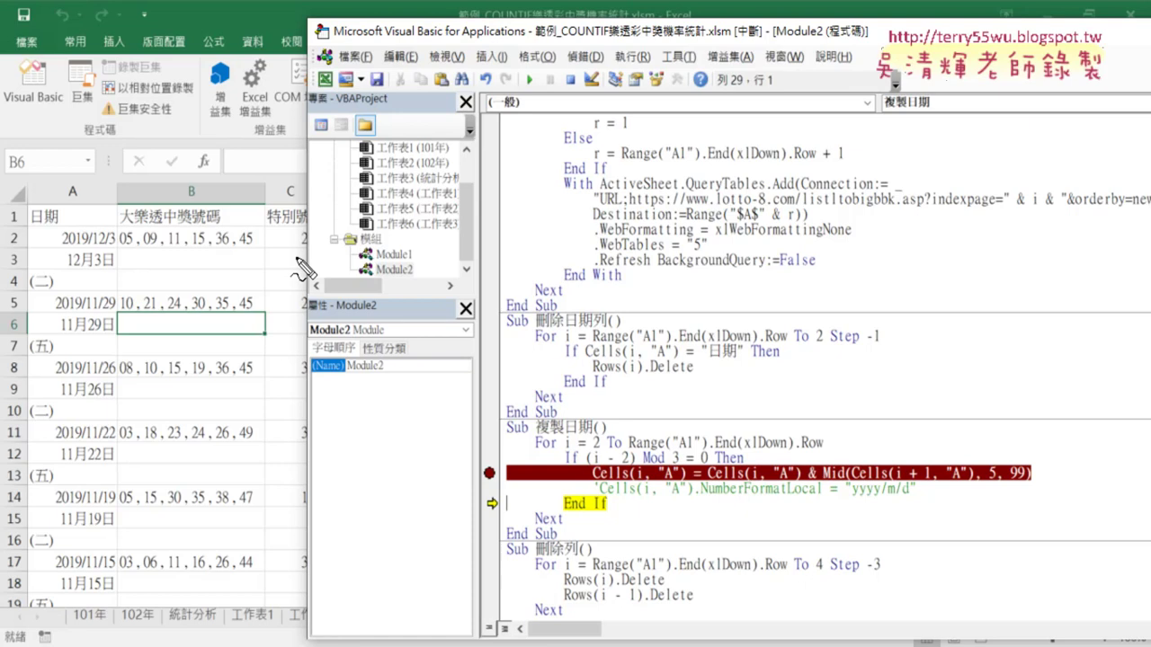
# - Mark A2's new value and the Mid expression with pen strokes, then clear them
pyautogui.moveTo(115, 241); pyautogui.dragTo(58, 250)
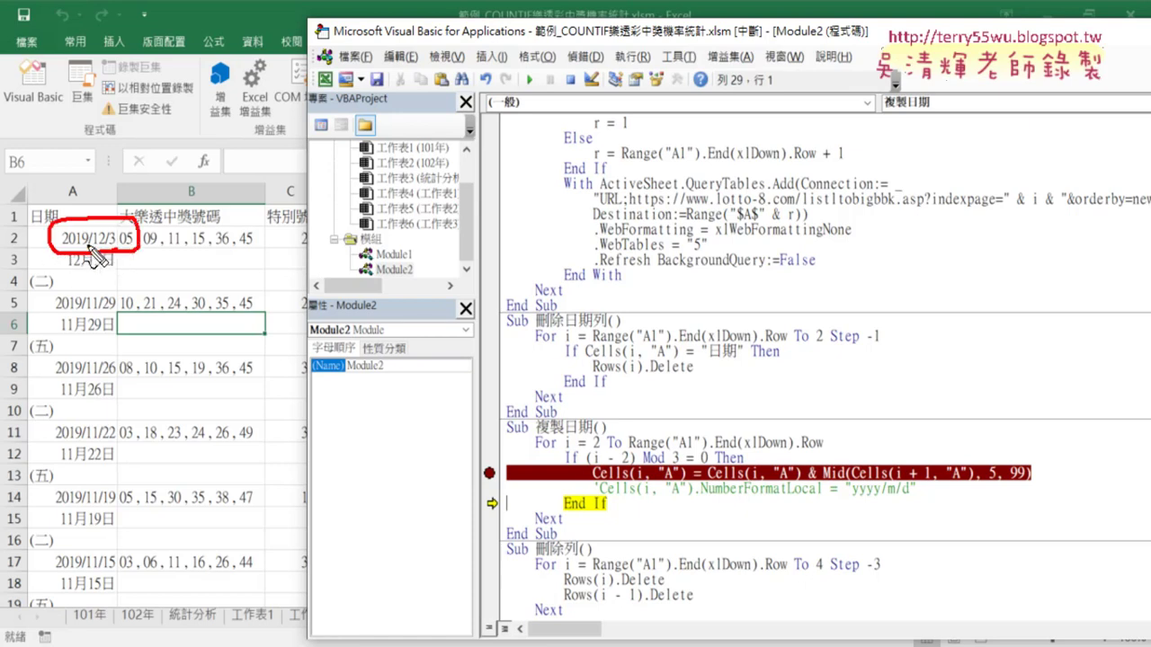
pyautogui.moveTo(87, 245); pyautogui.dragTo(117, 253)
pyautogui.moveTo(820, 482); pyautogui.dragTo(1031, 483)
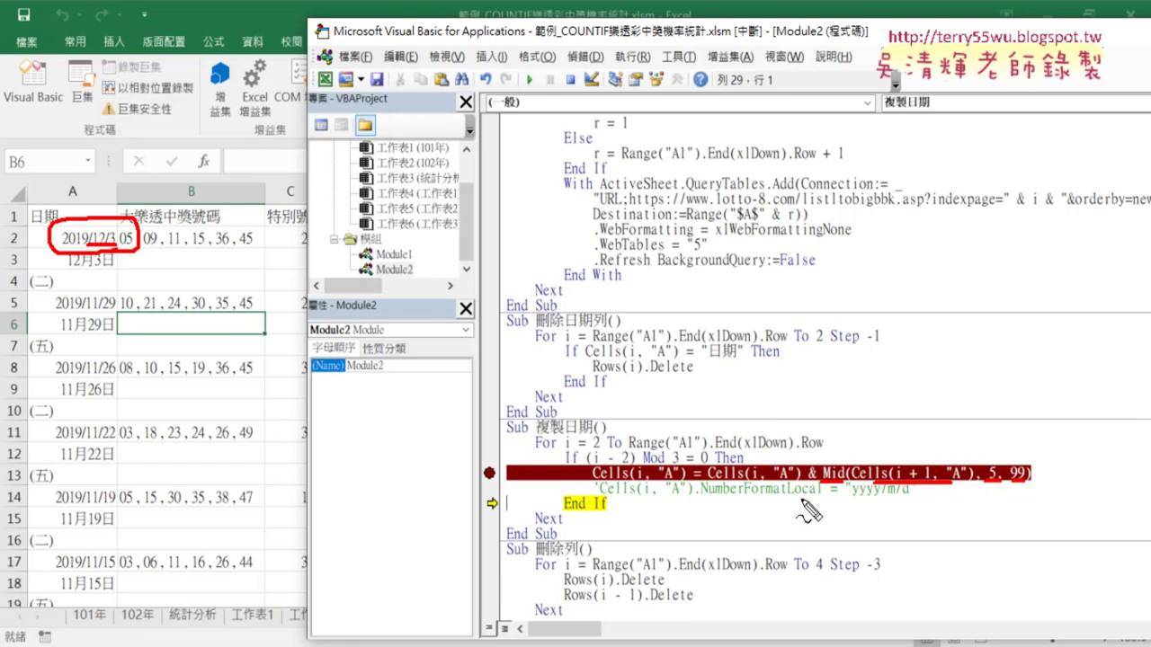
pyautogui.moveTo(760, 485); pyautogui.dragTo(715, 485)
pyautogui.moveTo(734, 431)
pyautogui.mouseDown()
pyautogui.moveTo(815, 460)
pyautogui.moveTo(765, 445)
pyautogui.mouseUp()
pyautogui.moveTo(860, 419); pyautogui.dragTo(680, 476)
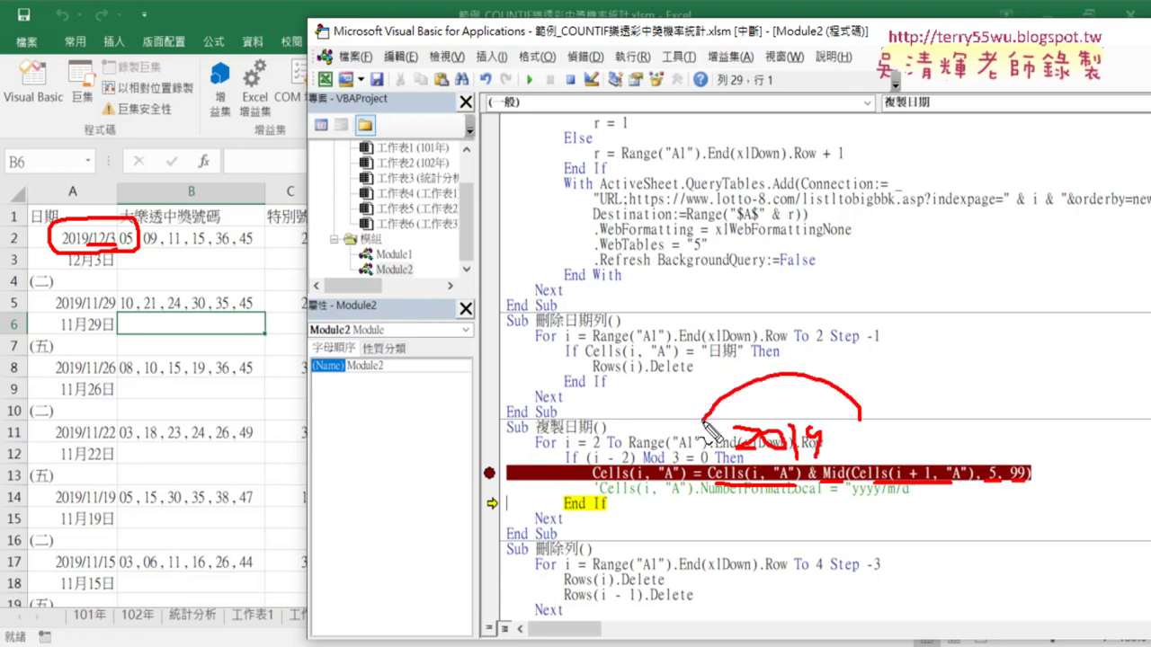
pyautogui.moveTo(669, 416)
pyautogui.mouseDown()
pyautogui.moveTo(684, 476)
pyautogui.moveTo(139, 264)
pyautogui.moveTo(173, 262)
pyautogui.mouseUp()
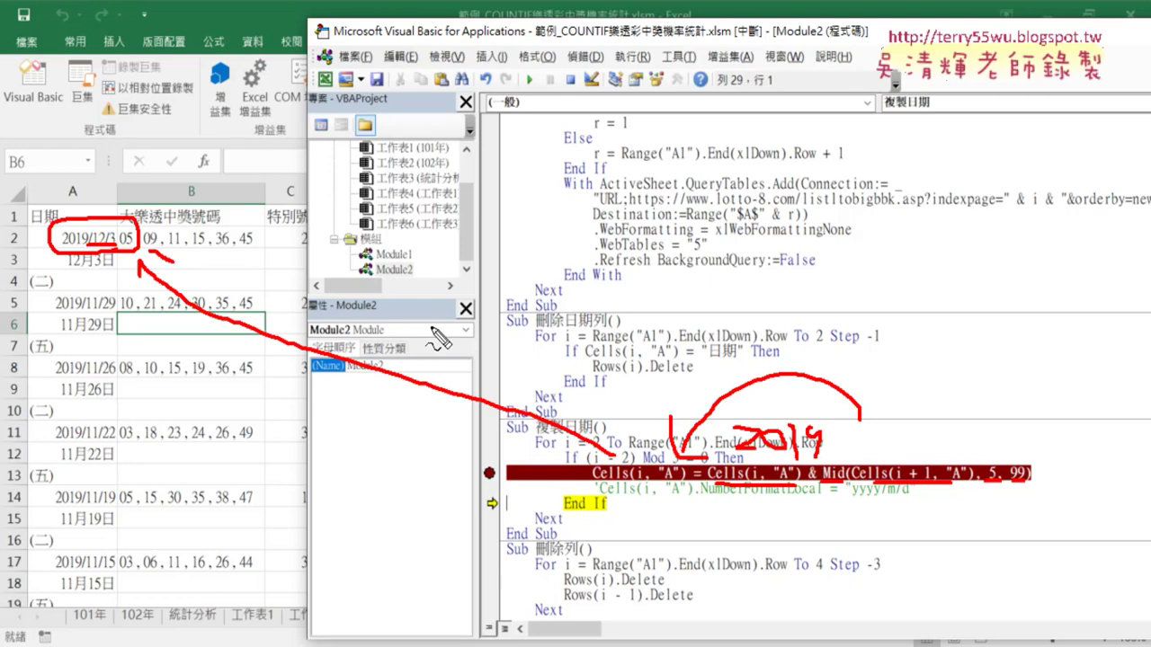
pyautogui.press('Escape')
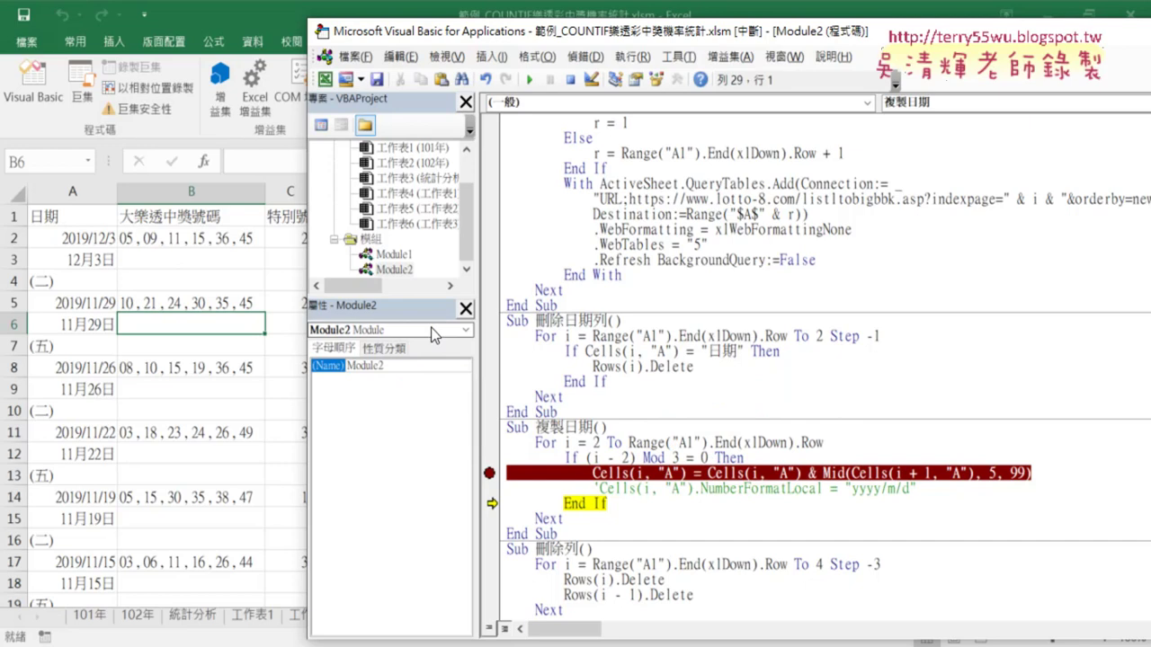
# - Clear the breakpoint and let the revised macro finish, leaving A5 doubled as 2019/11/29/11/29
pyautogui.click(836, 550)
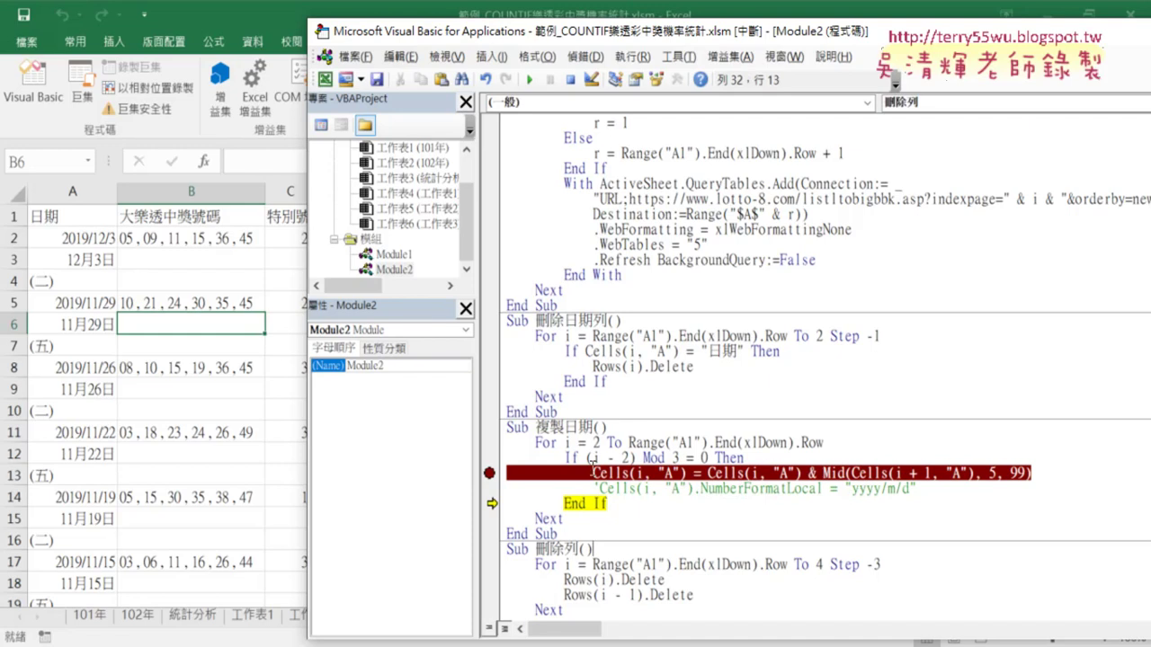
pyautogui.click(489, 474)
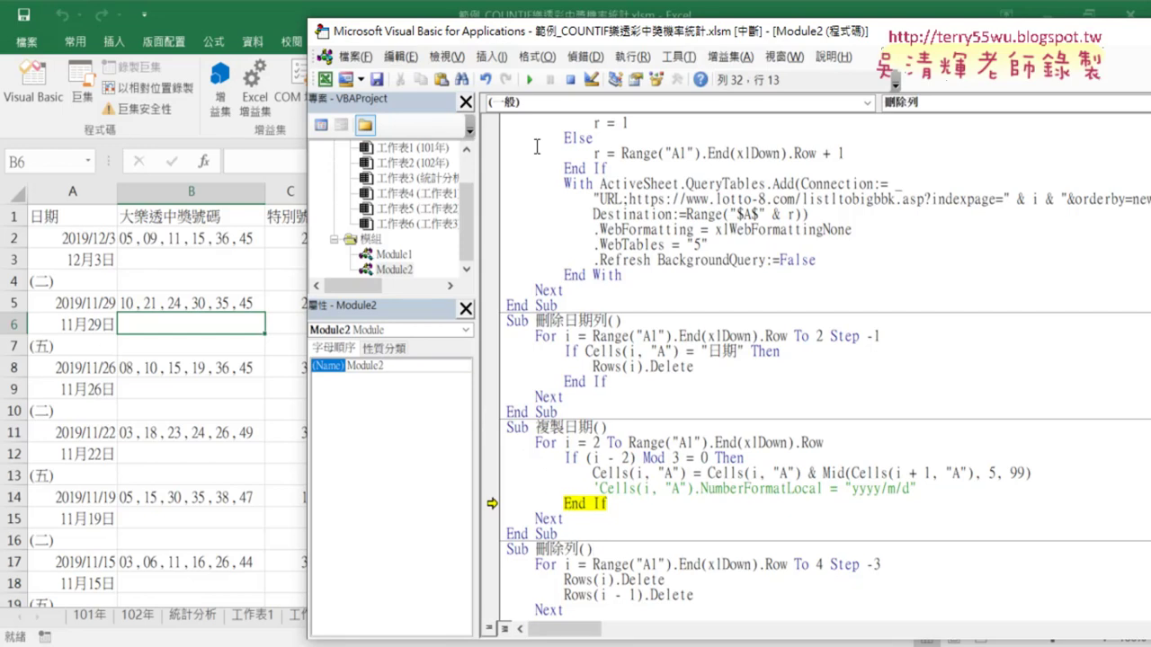
pyautogui.click(534, 79)
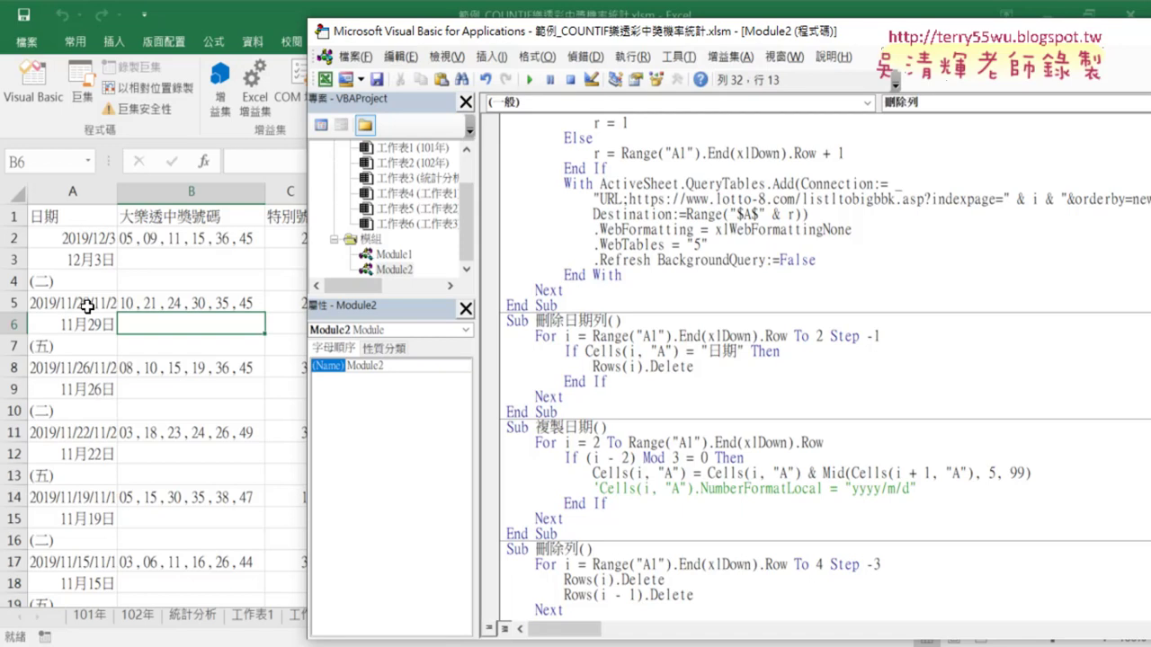
pyautogui.click(88, 305)
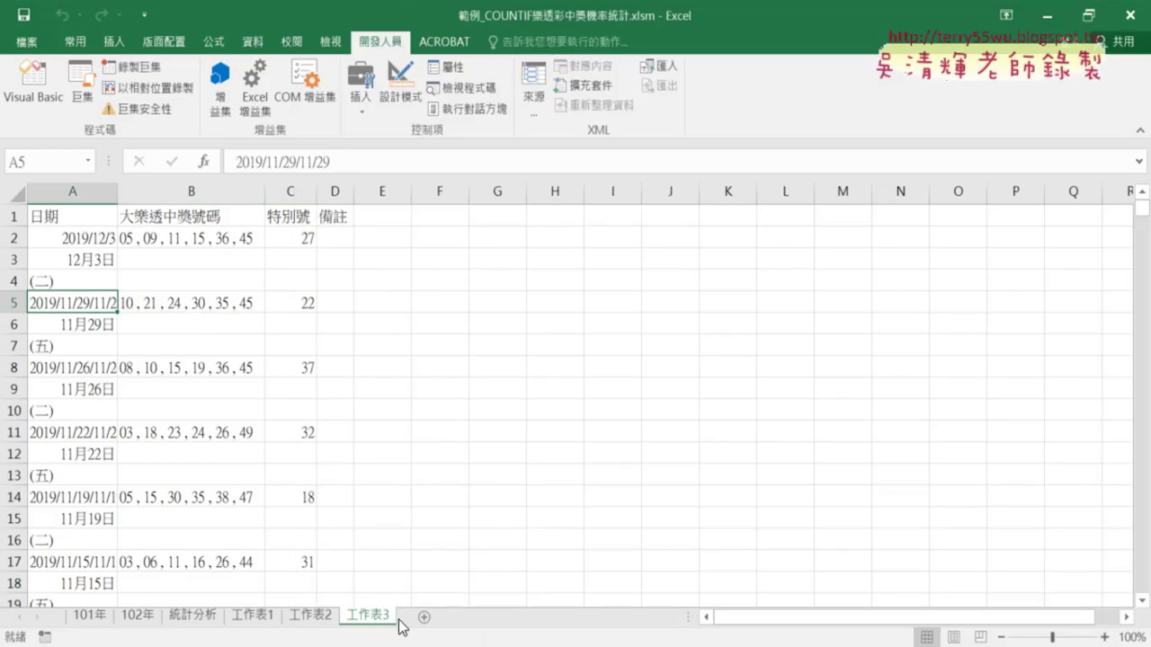
# - Delete the grouped old sheets, including 工作表2, and add a new empty worksheet
pyautogui.keyDown('ctrl'); pyautogui.click(311, 615); pyautogui.keyUp('ctrl')
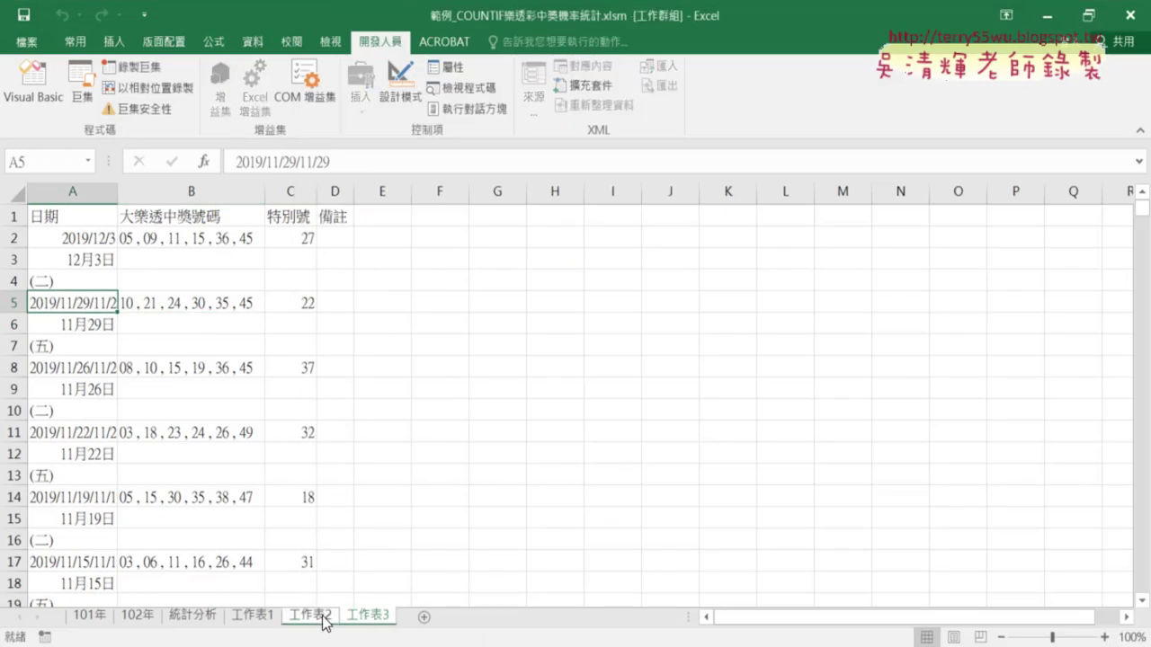
pyautogui.rightClick(326, 620)
pyautogui.click(388, 414)
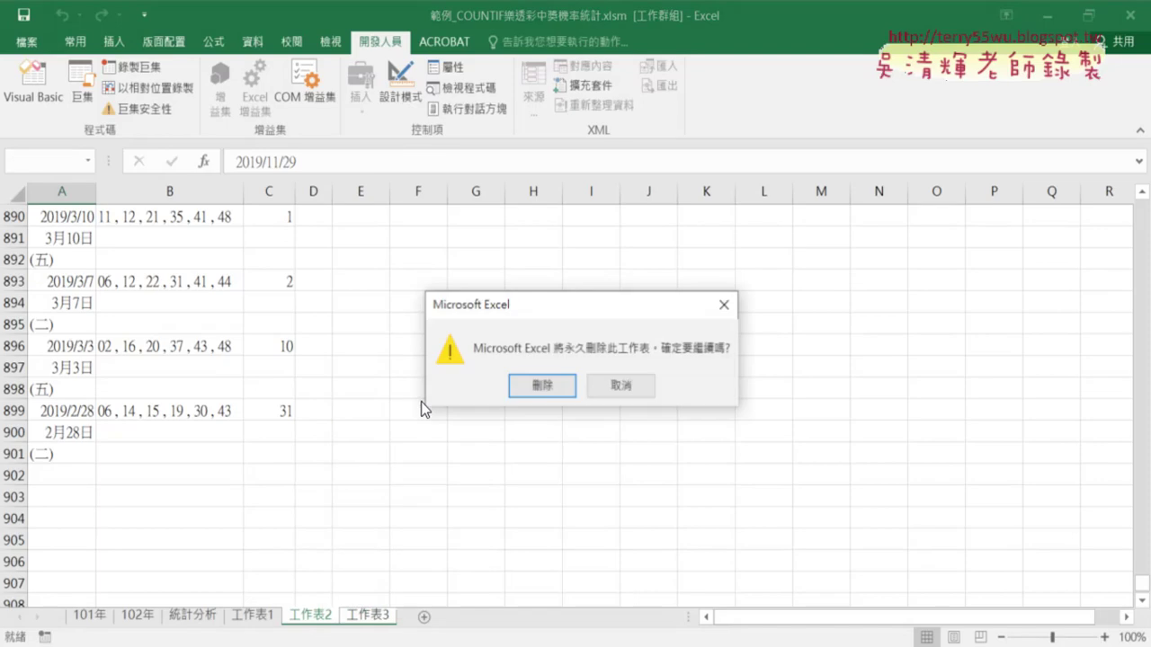
pyautogui.click(560, 393)
pyautogui.click(311, 619)
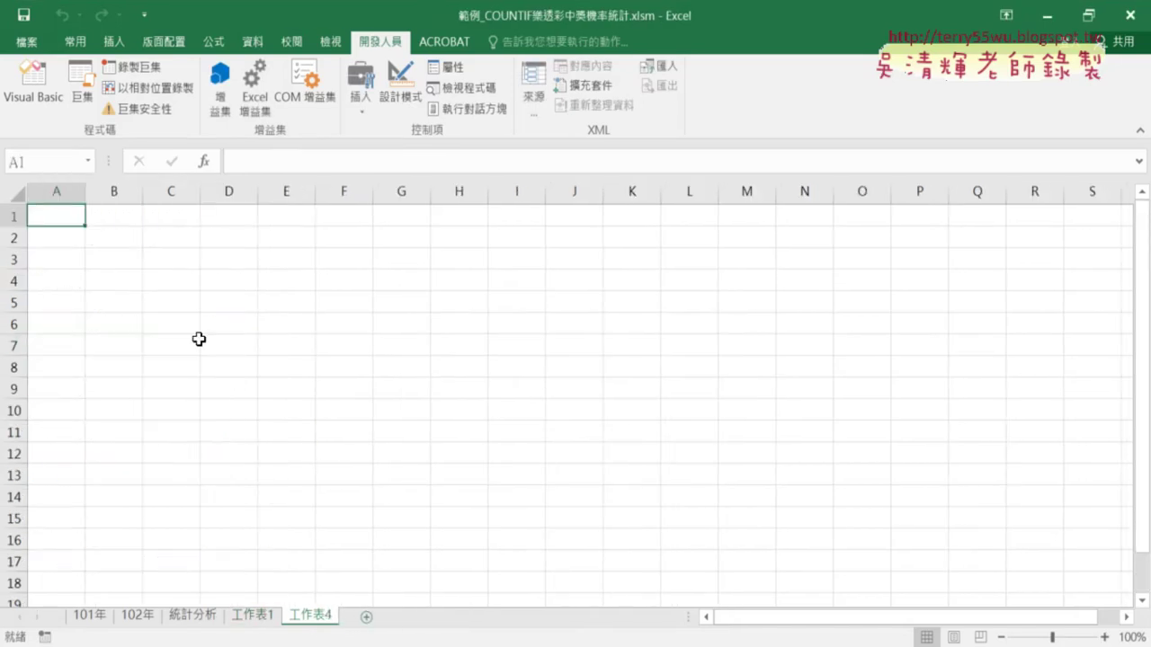
# - Run the download and 複製日期 macros on the new sheet, then autofit column A
pyautogui.click(57, 96)
pyautogui.scroll(1, 773, 214)
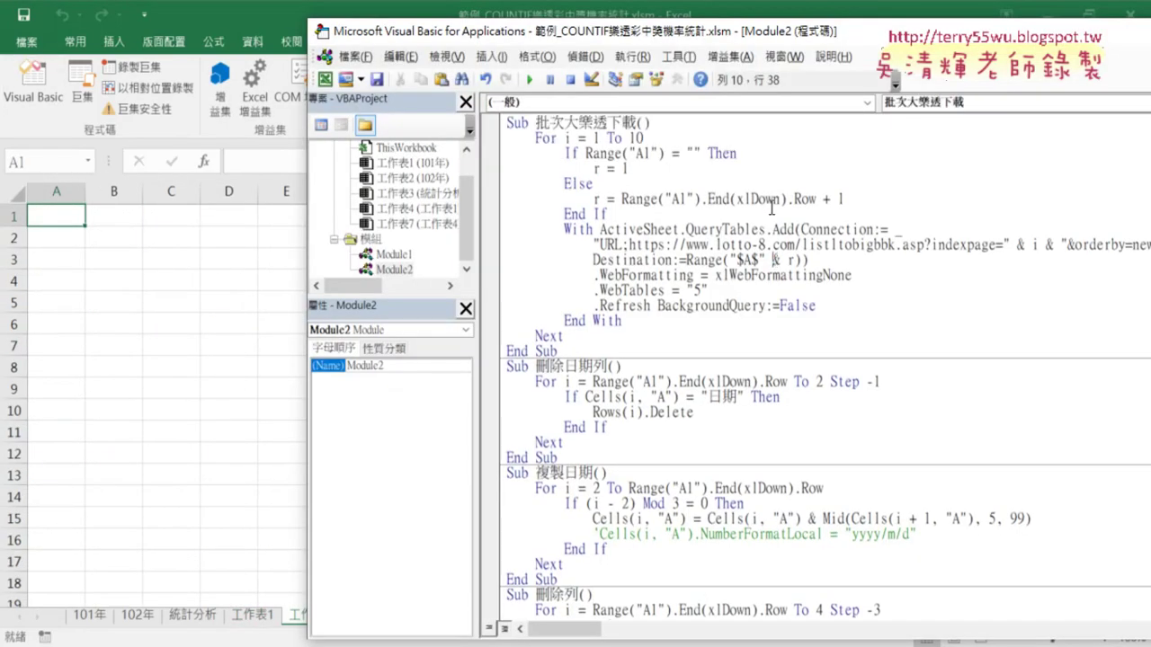
pyautogui.click(660, 216)
pyautogui.click(529, 80)
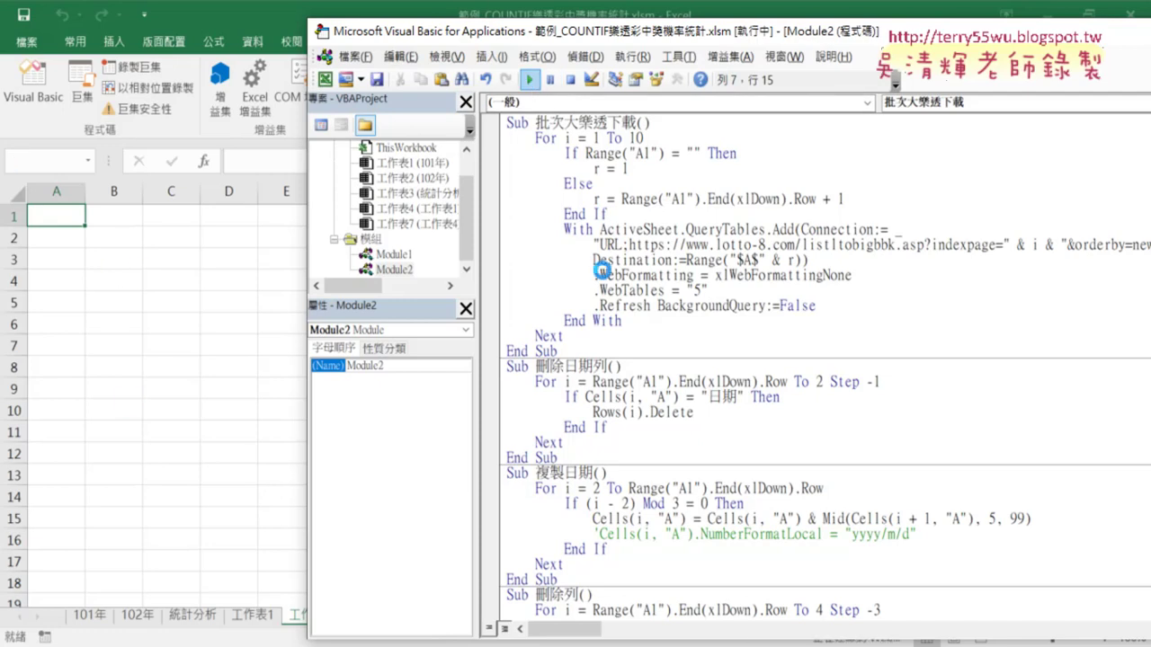
pyautogui.click(706, 413)
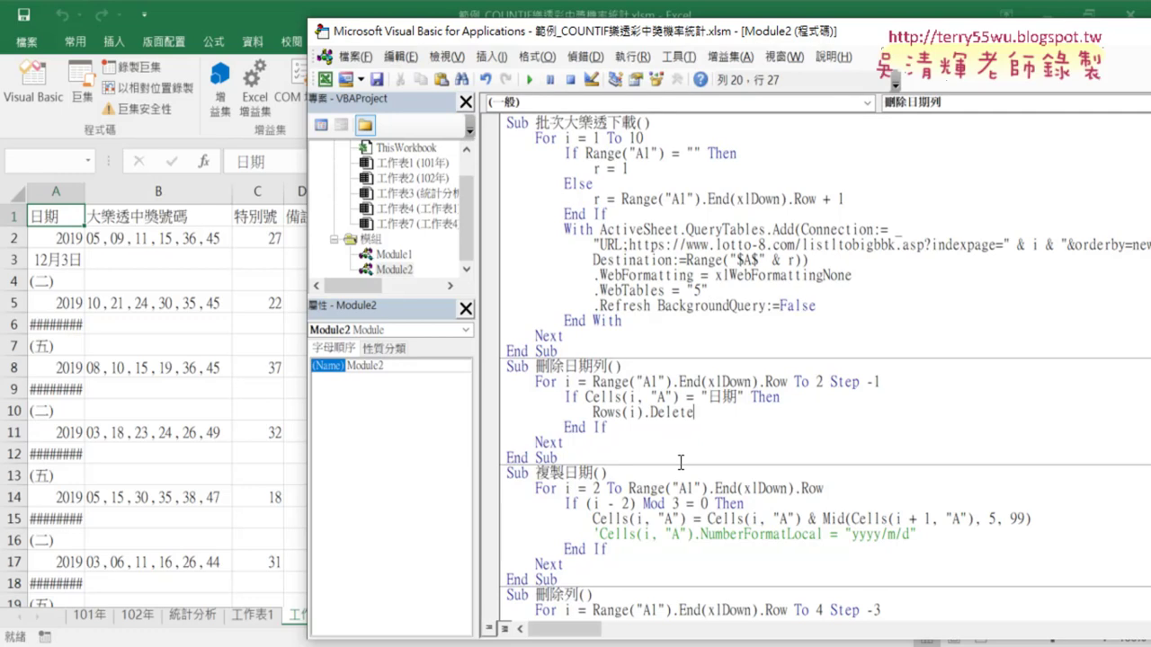
pyautogui.scroll(-2, 683, 459)
pyautogui.click(675, 429)
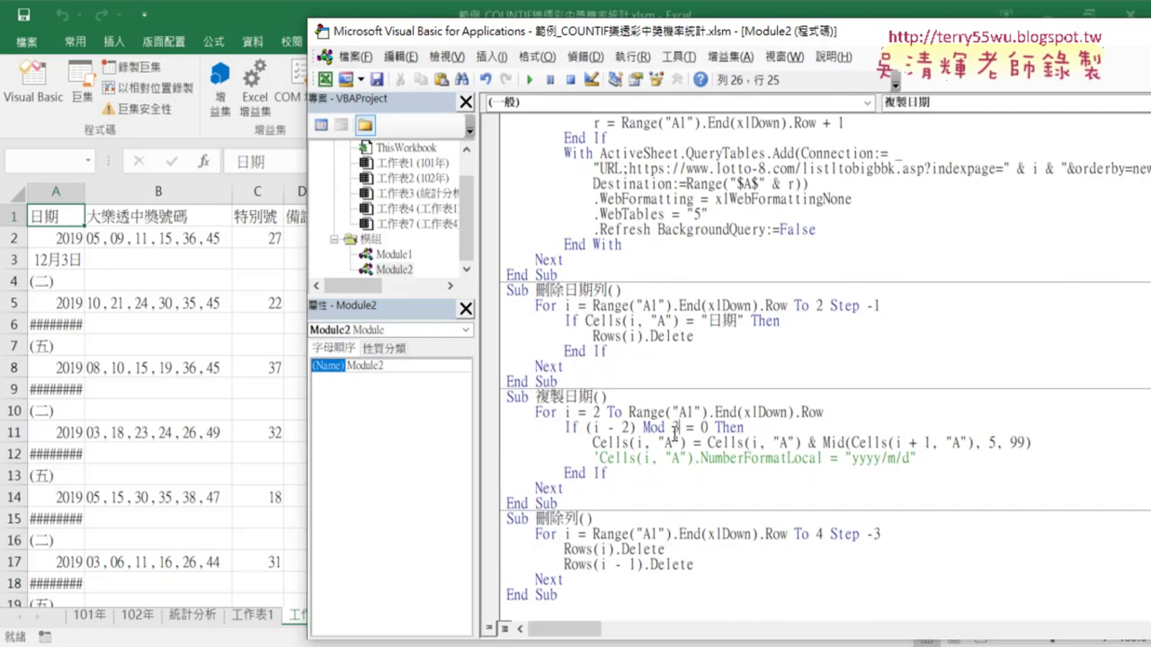
pyautogui.click(529, 80)
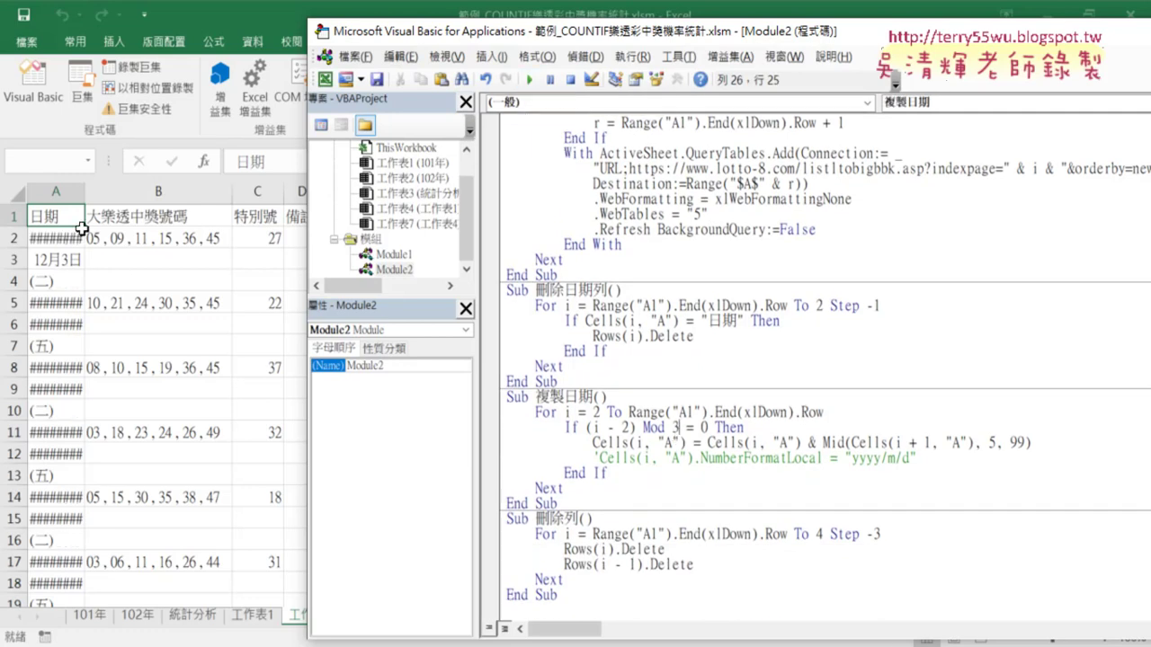
pyautogui.doubleClick(85, 191)
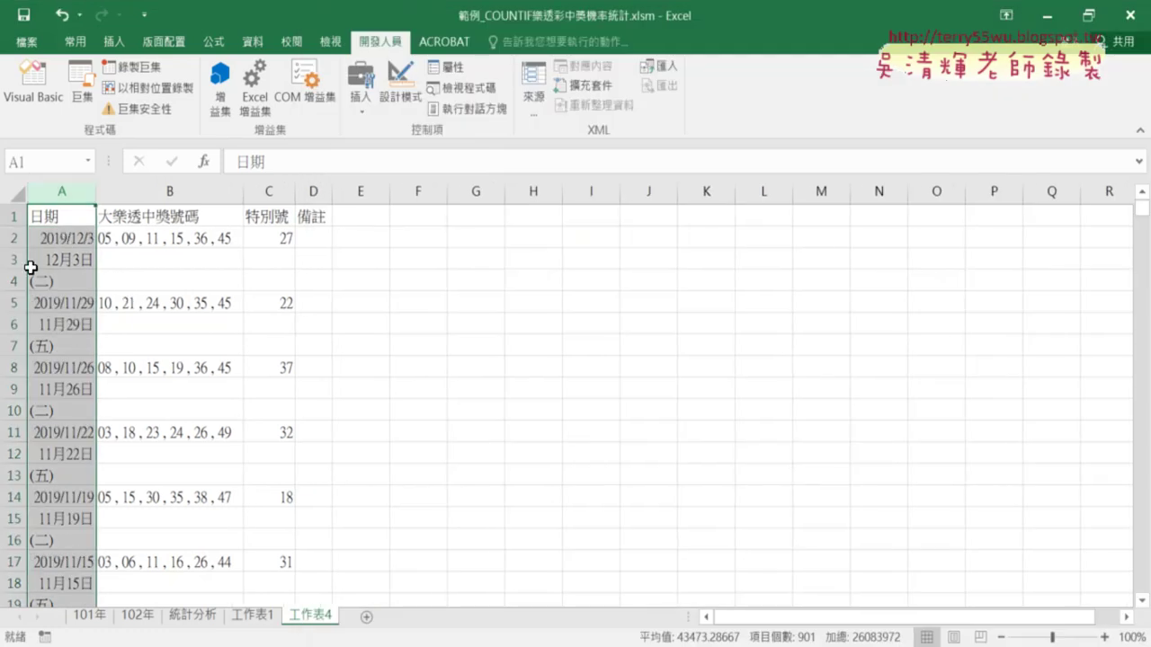
# - Check A2's full date, then scroll down column A to confirm the dates display fully
pyautogui.click(75, 240)
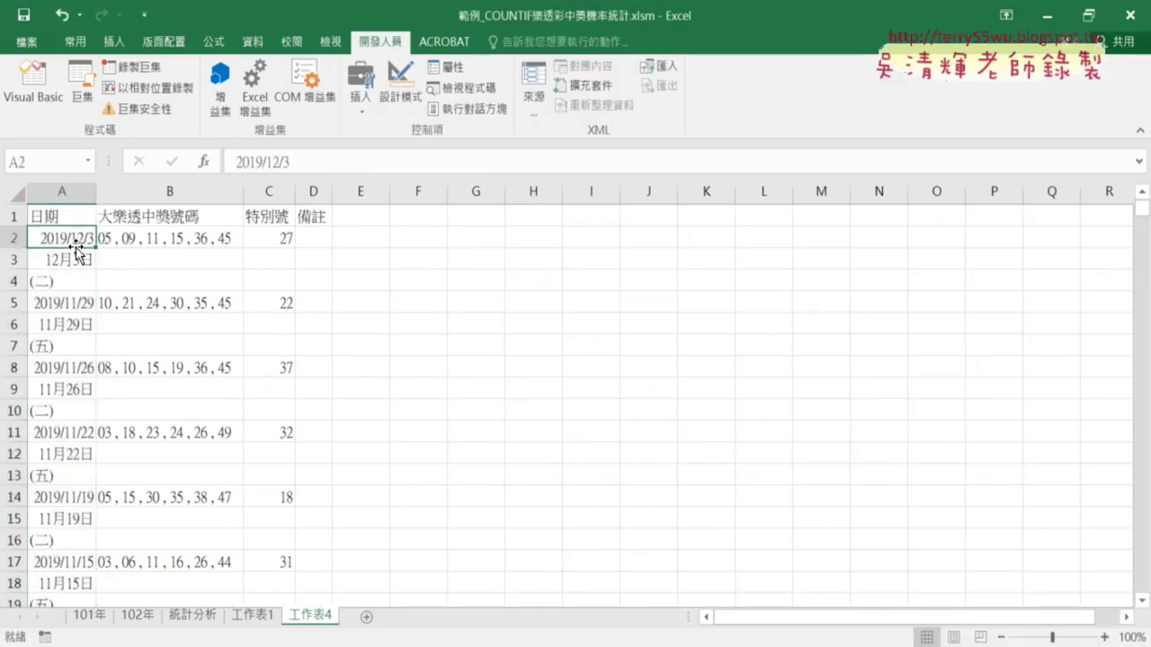
pyautogui.scroll(-5, 80, 256)
pyautogui.scroll(-9, 81, 267)
pyautogui.scroll(-10, 81, 267)
pyautogui.scroll(-10, 86, 275)
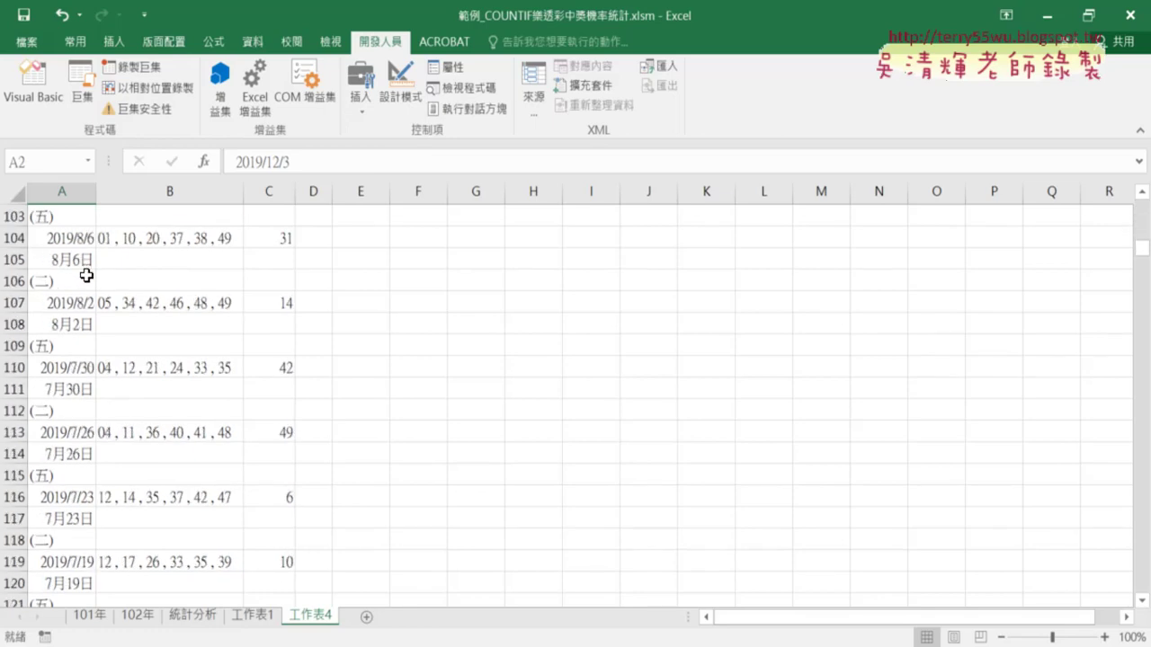
pyautogui.scroll(-10, 93, 280)
pyautogui.scroll(-5, 103, 306)
pyautogui.scroll(-11, 115, 342)
pyautogui.scroll(-11, 117, 347)
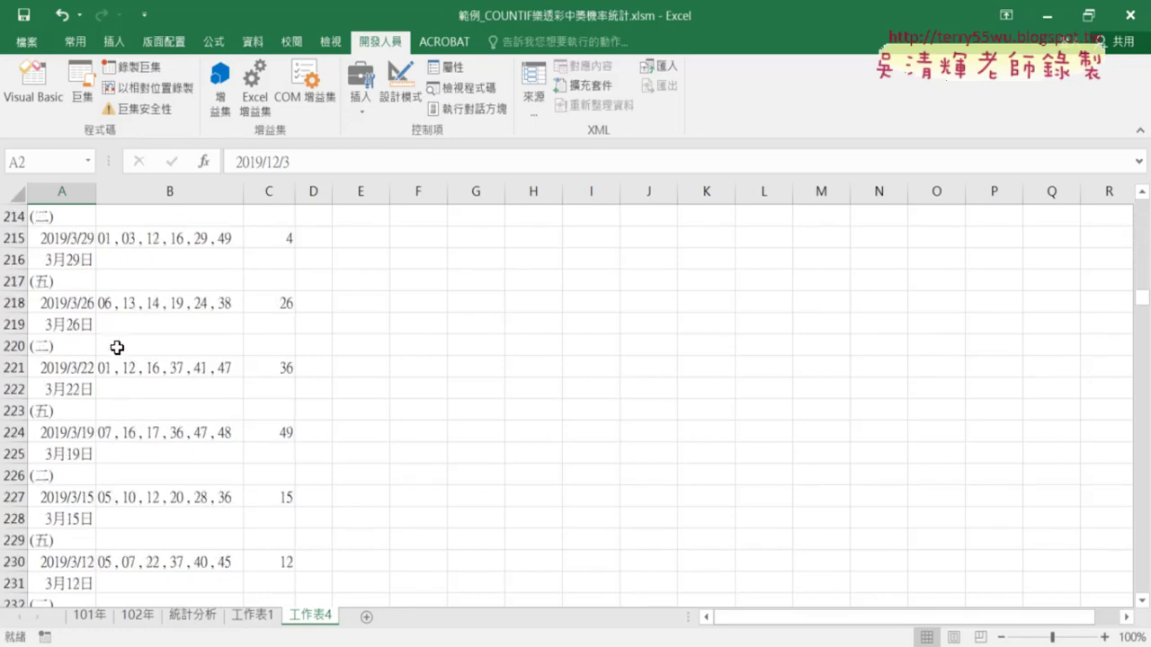
pyautogui.scroll(-10, 117, 347)
pyautogui.scroll(-1, 117, 347)
pyautogui.scroll(-6, 117, 347)
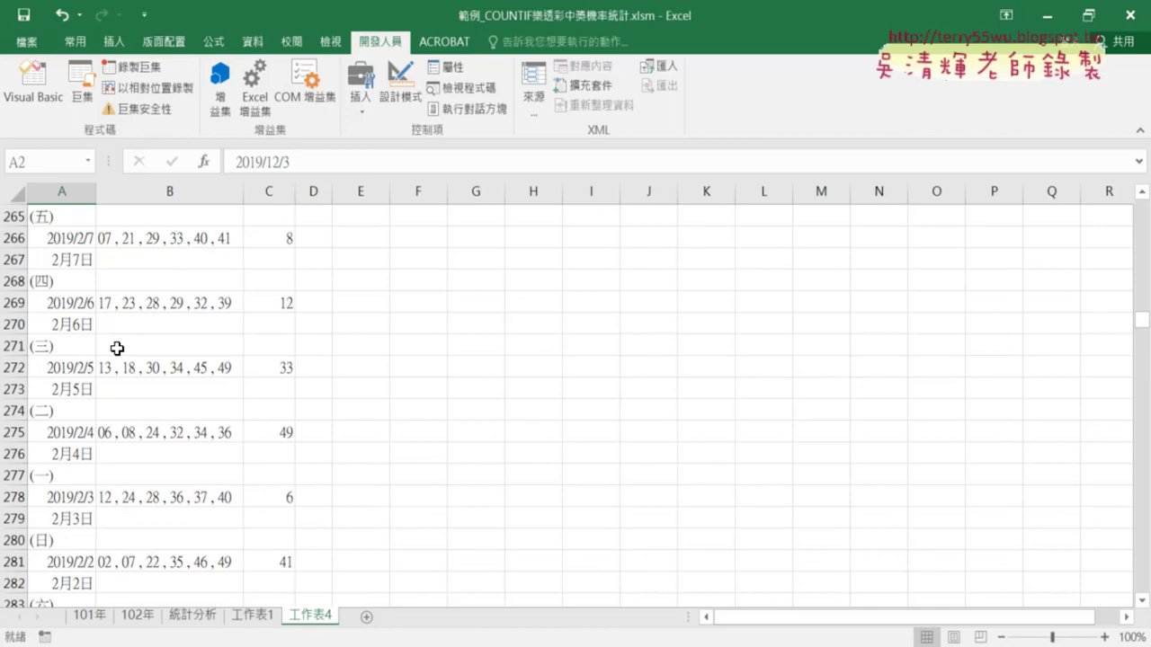
pyautogui.scroll(-5, 117, 347)
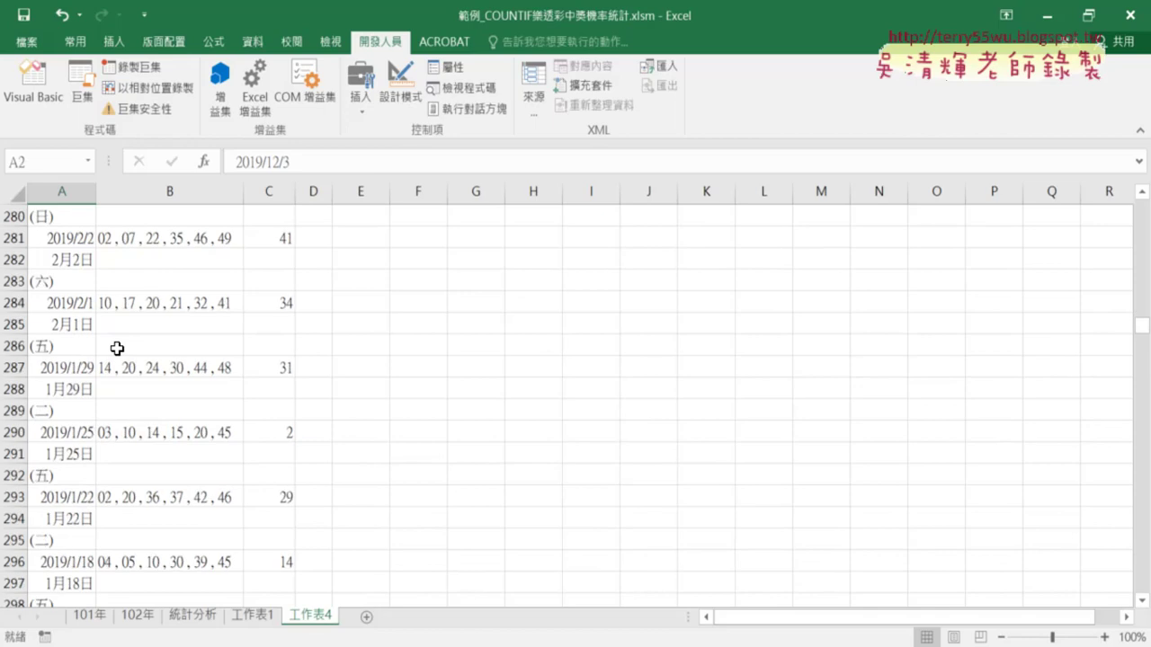
pyautogui.scroll(-1, 116, 348)
pyautogui.scroll(-1, 117, 347)
pyautogui.scroll(-3, 117, 348)
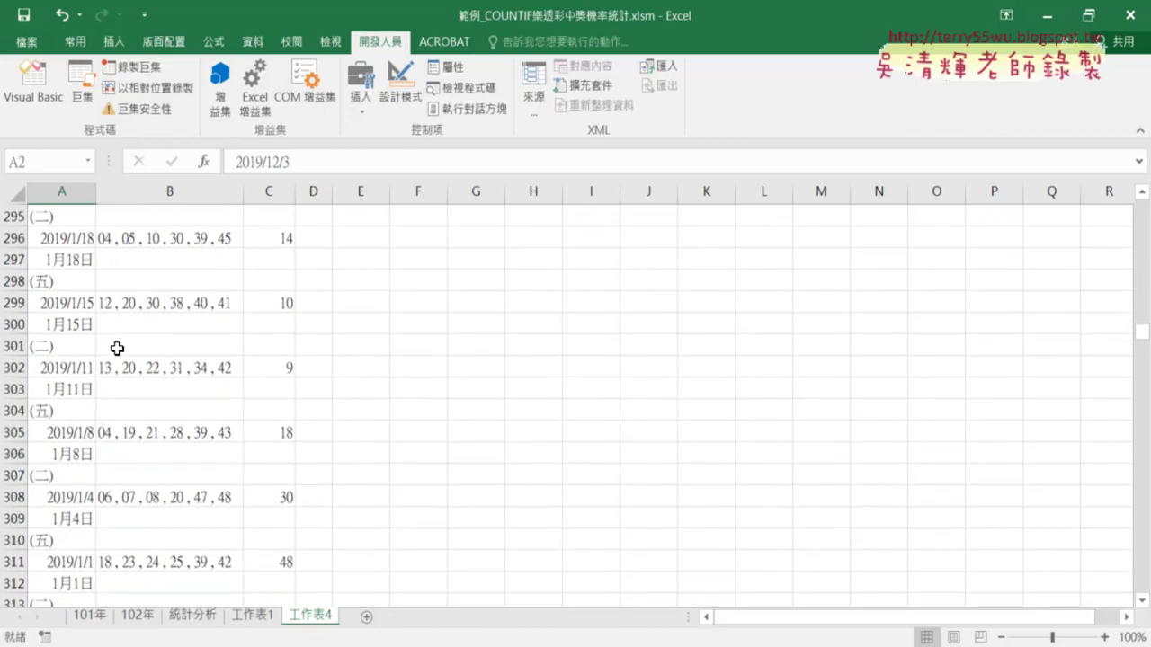
pyautogui.scroll(-1, 117, 348)
pyautogui.scroll(-3, 117, 348)
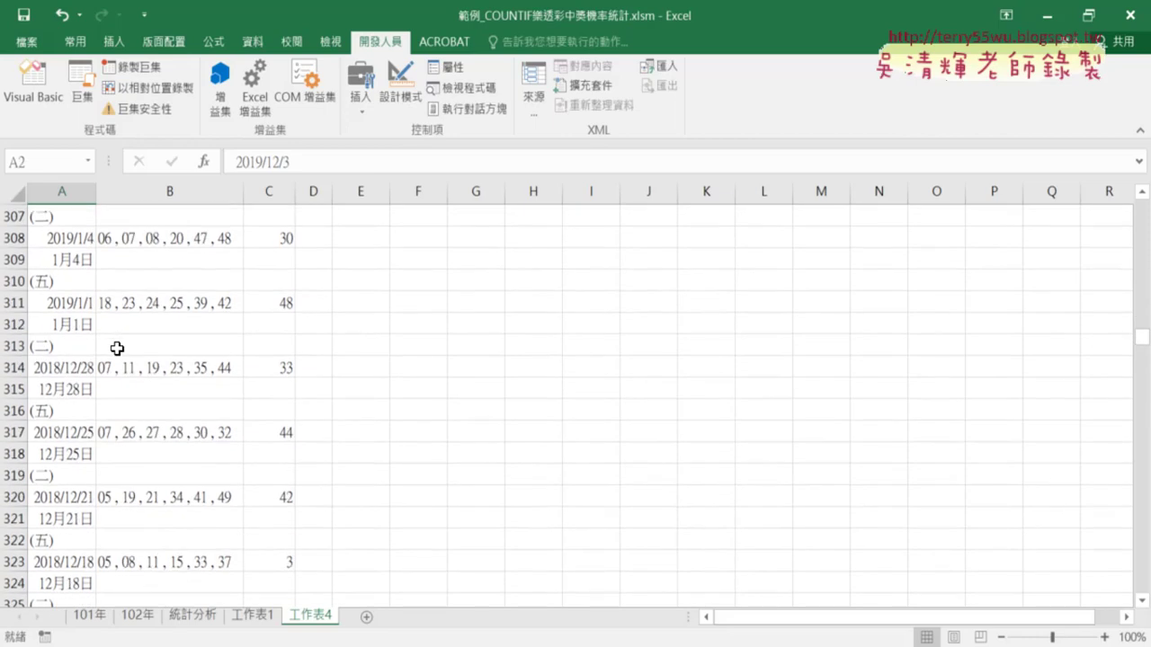
pyautogui.scroll(-1, 112, 353)
# - Check the 2018 date in A317, then select the whole 複製日期 macro code in the VBA editor
pyautogui.click(60, 368)
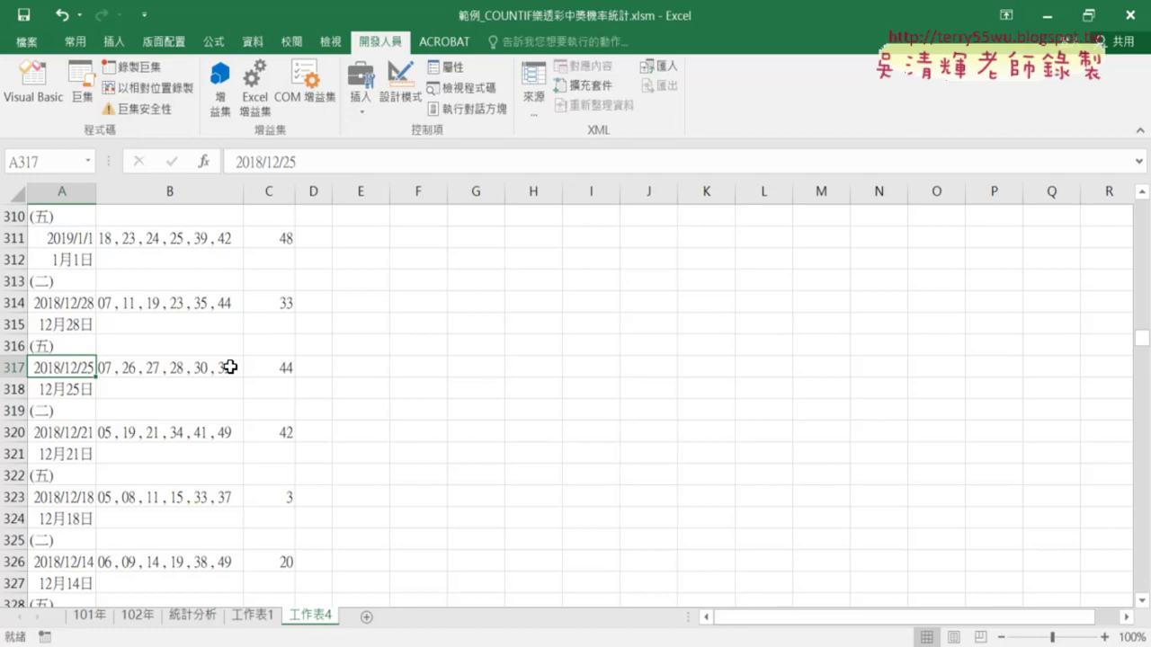
pyautogui.click(33, 83)
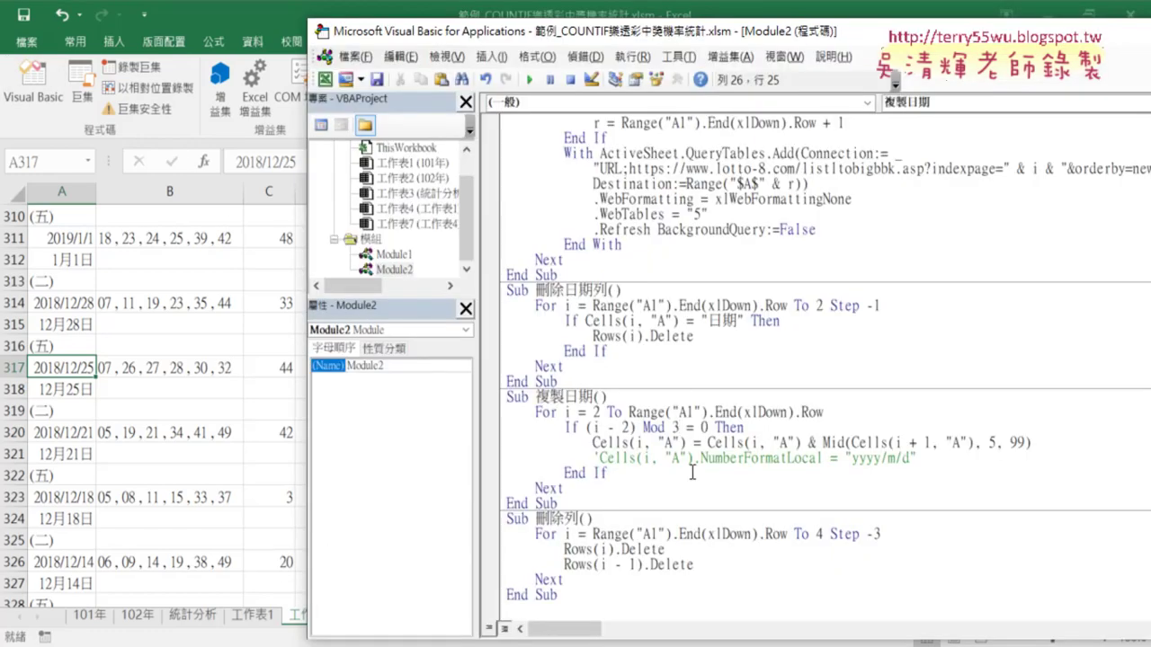
pyautogui.moveTo(569, 503); pyautogui.dragTo(507, 396)
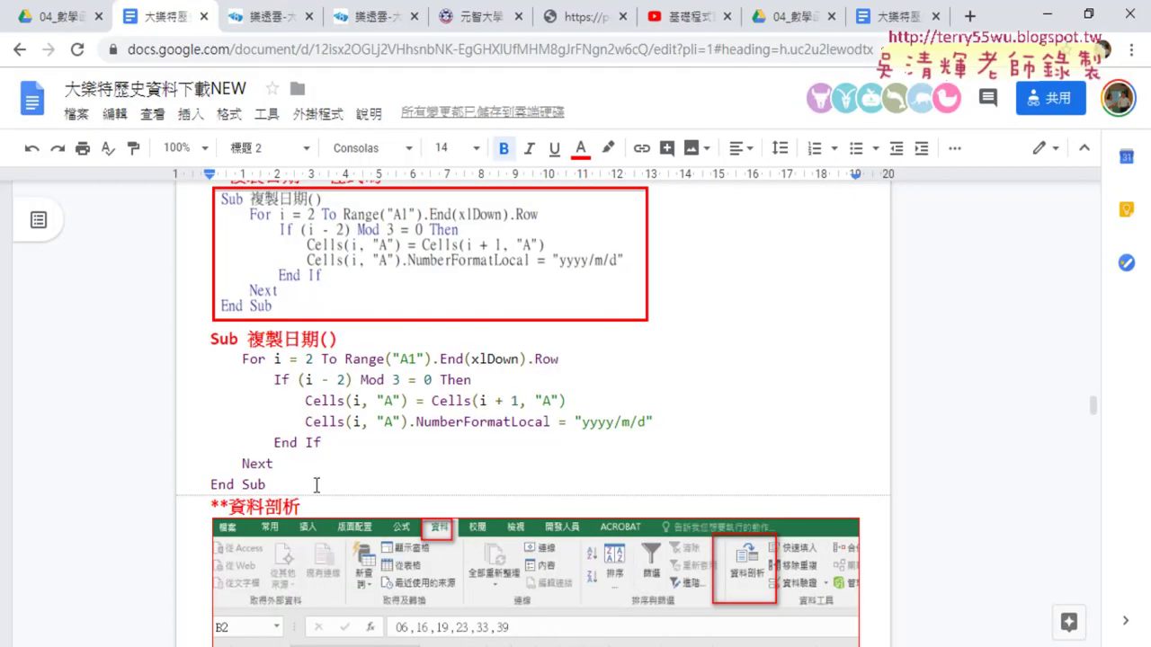
# - Paste the revised 複製日期 macro below End Sub and delete the old body and duplicate header
pyautogui.click(379, 427)
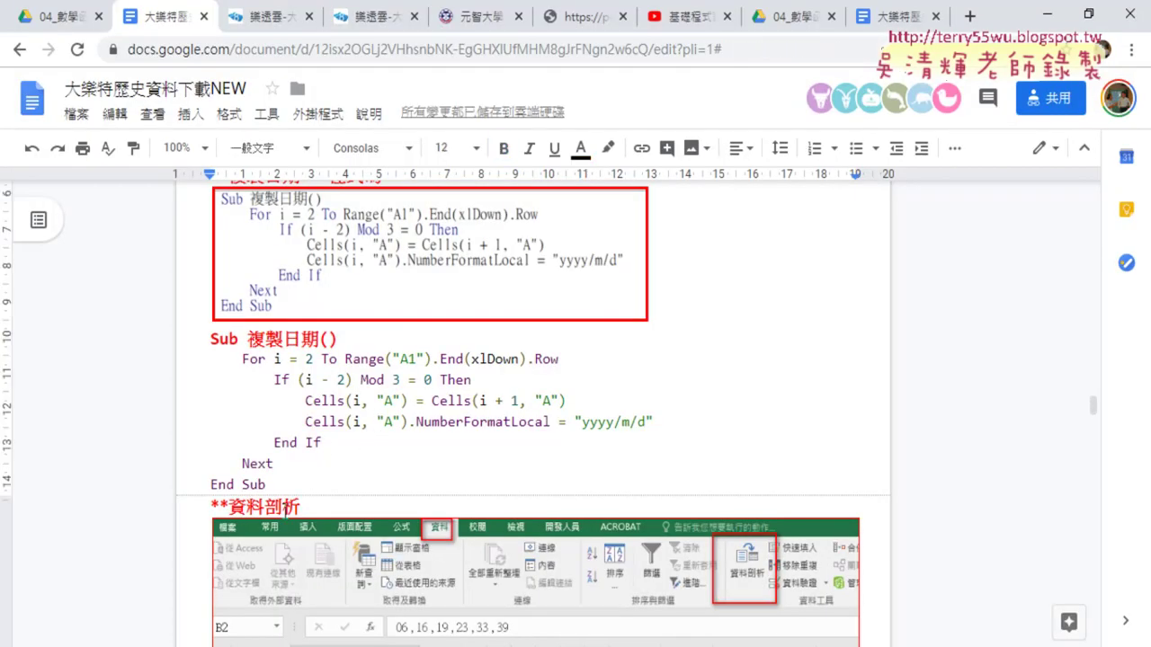
pyautogui.click(280, 484)
pyautogui.press('Return')
pyautogui.press('Return')
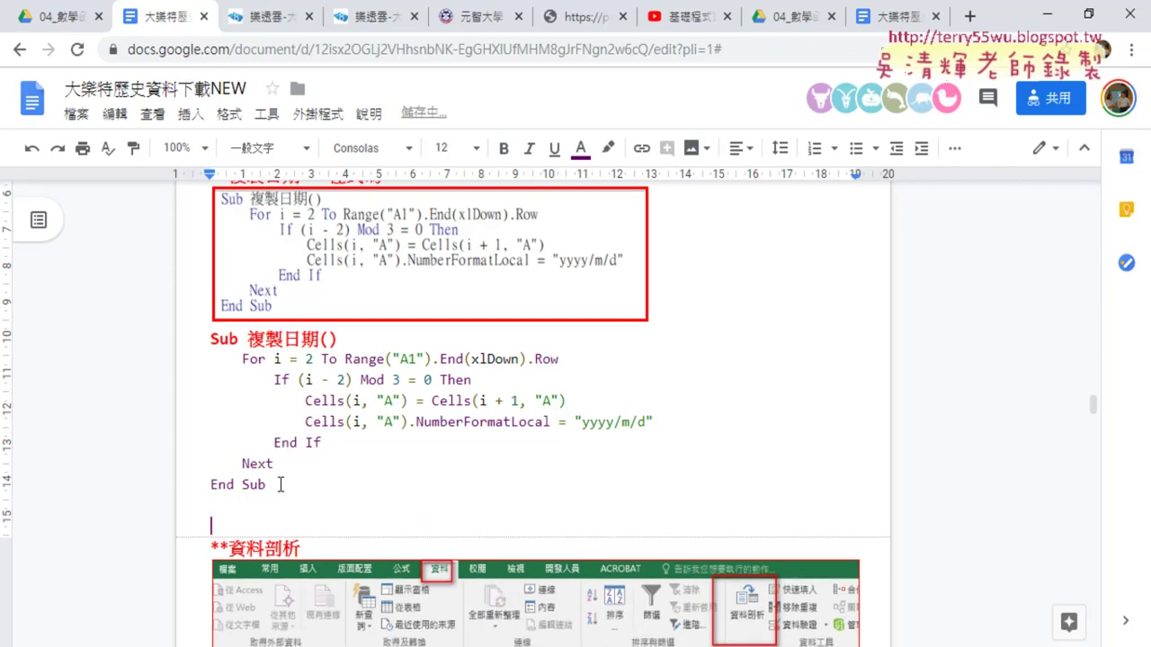
pyautogui.press('Up')
pyautogui.write('Sub 複製日期()     For i = 2 To Range("A1").End(xlDown).Row         If (i - 2) Mod 3 = 0 Then             Cells(i, "A") = Cells(i, "A") & Mid(Cells(i + 1, "A"), 5, 99)             \'Cells(i, "A").NumberFormatLocal = "yyyy/m/d"         End If     Next End Sub')
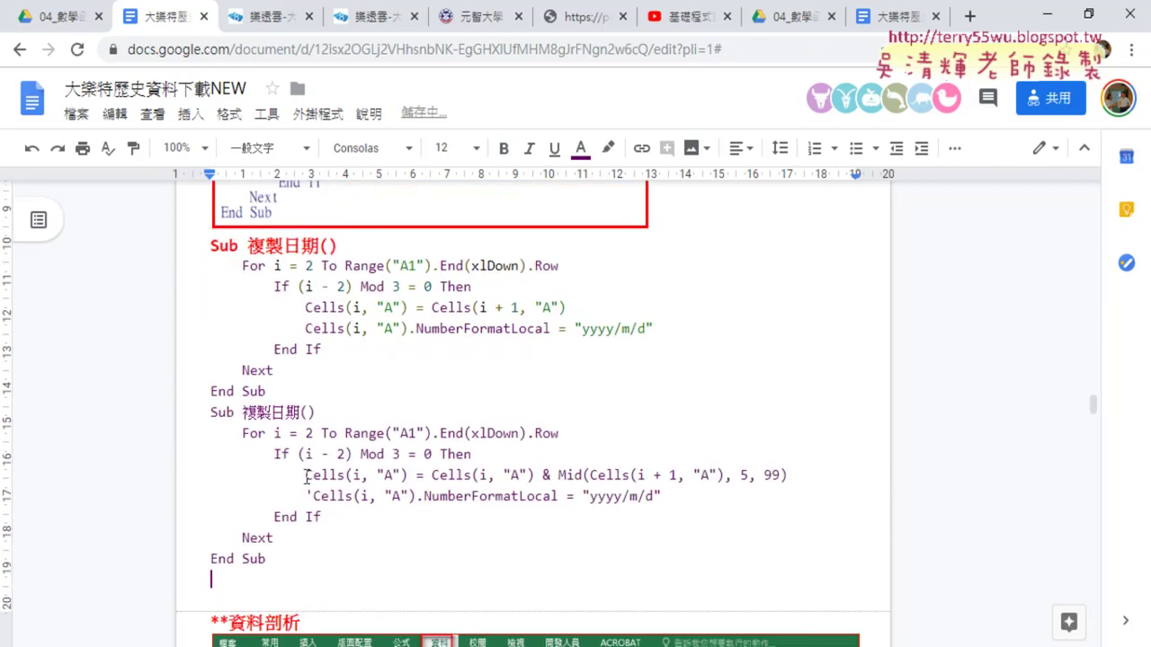
pyautogui.moveTo(320, 412); pyautogui.dragTo(199, 269)
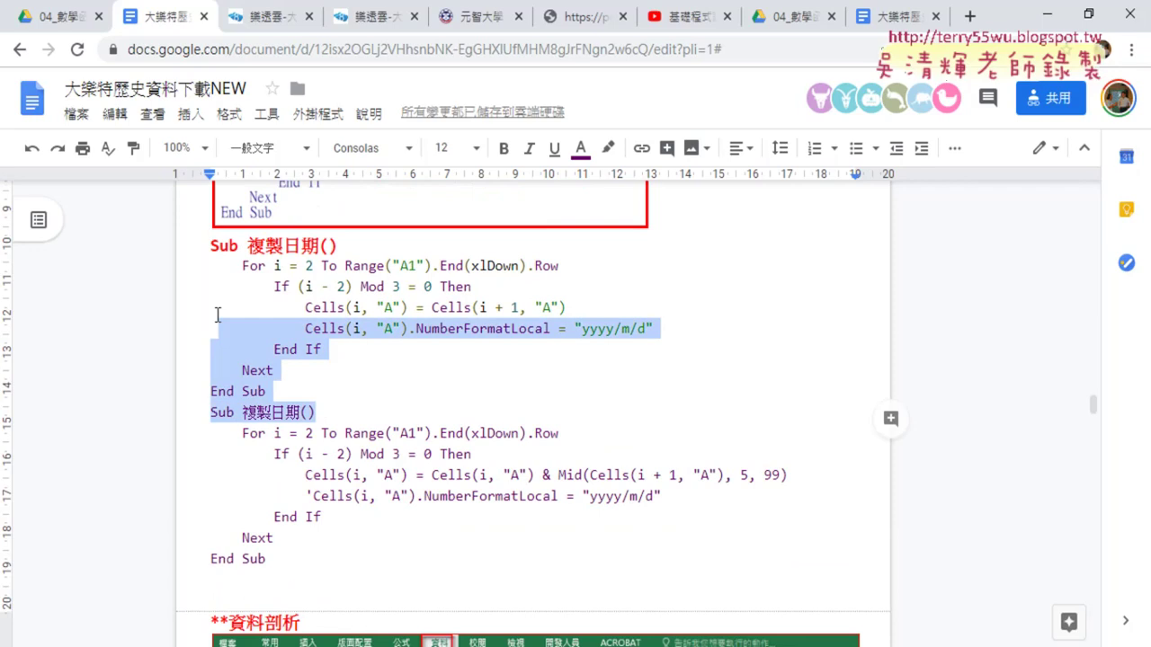
pyautogui.press('Delete')
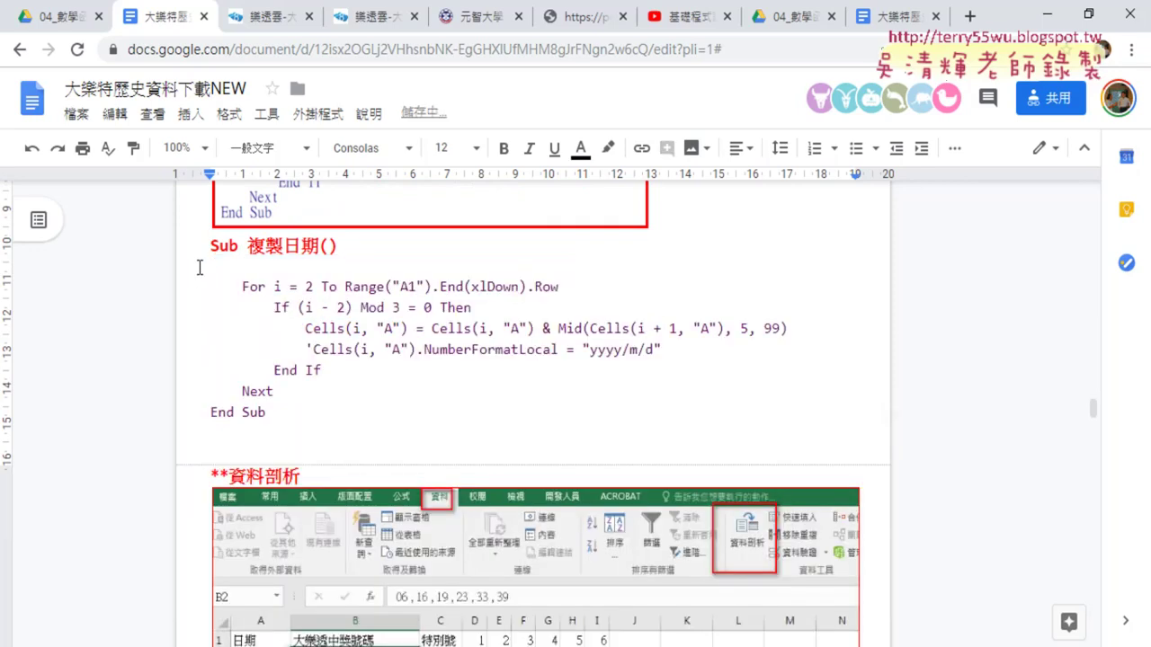
pyautogui.press('Delete')
# - Format the revised macro with Code Pretty's Format Selection, then select the 複製日期 heading
pyautogui.moveTo(296, 390)
pyautogui.mouseDown()
pyautogui.moveTo(216, 302)
pyautogui.moveTo(198, 260)
pyautogui.mouseUp()
pyautogui.click(317, 114)
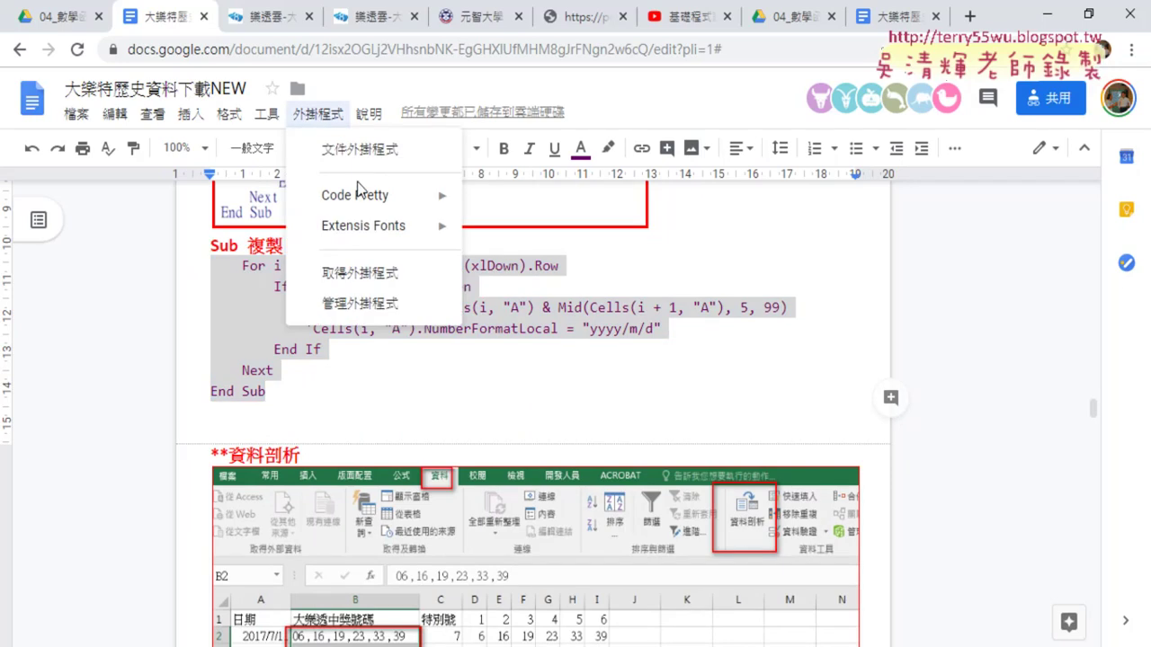
pyautogui.moveTo(358, 194)
pyautogui.click(508, 212)
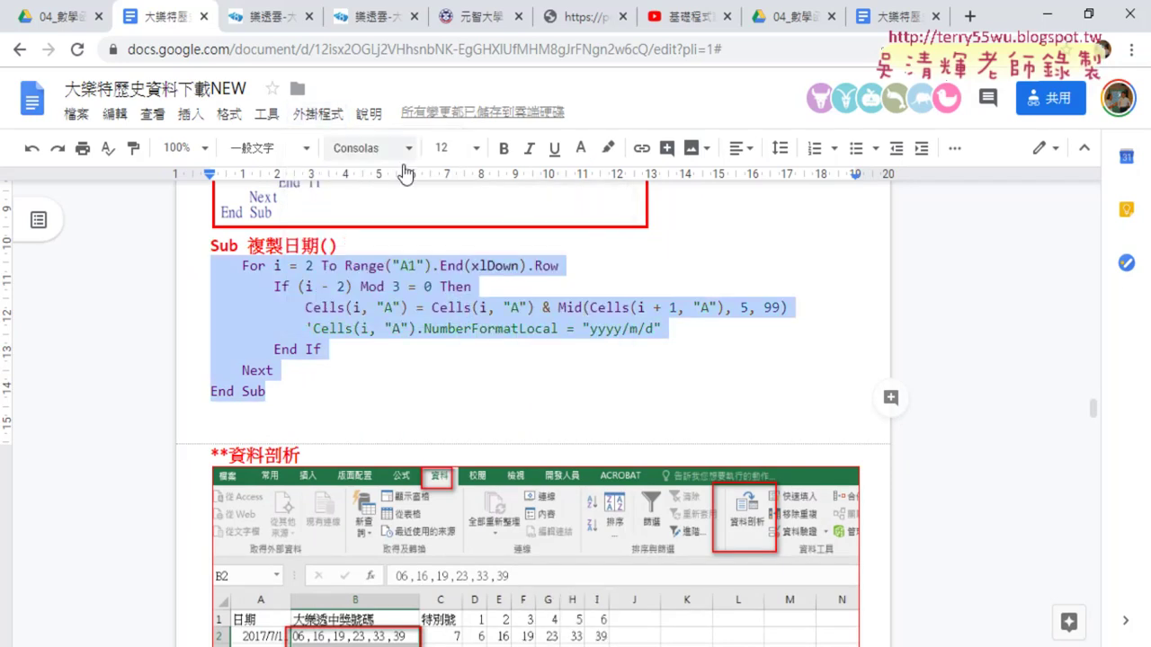
pyautogui.click(410, 330)
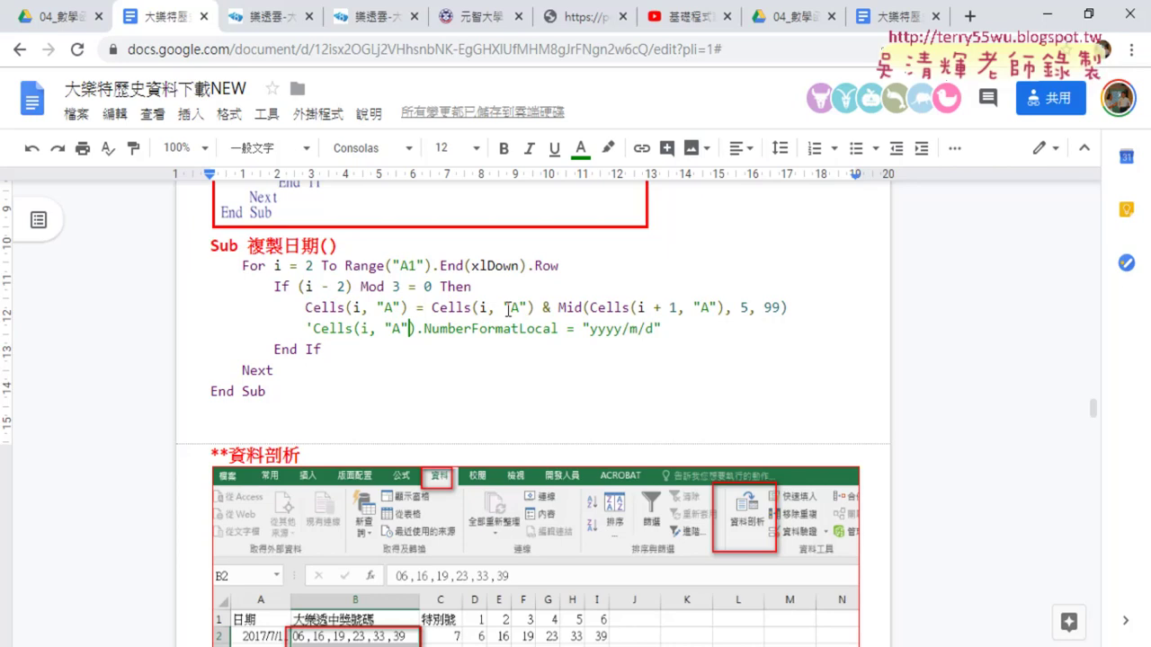
pyautogui.moveTo(322, 244); pyautogui.dragTo(254, 241)
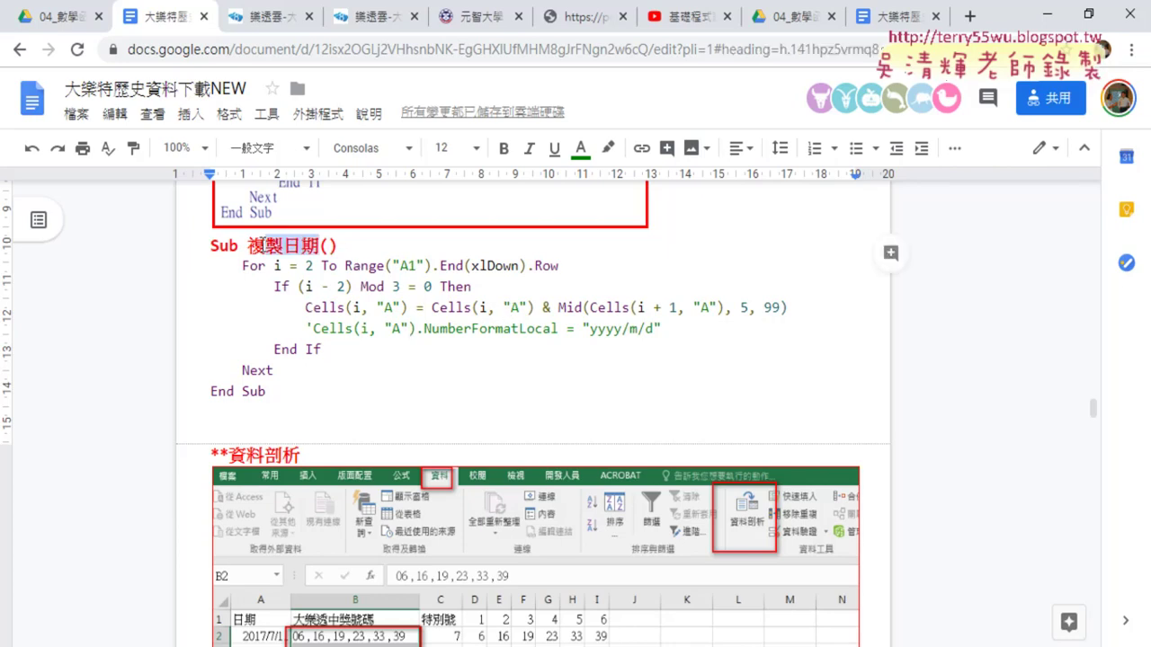